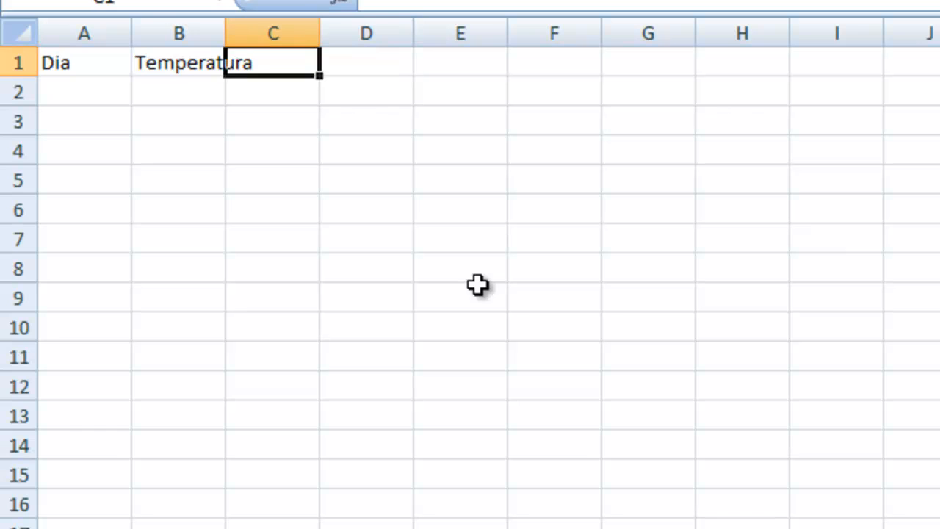
Add the column headers Posição in C1 and Combustível (%) in D1
{"action": "type", "text": "Posi"}
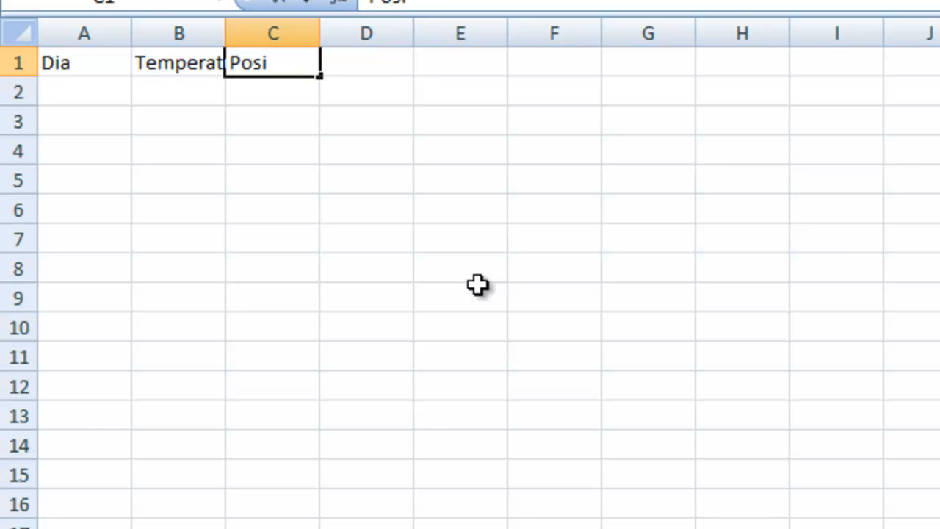
{"action": "type", "text": "ção"}
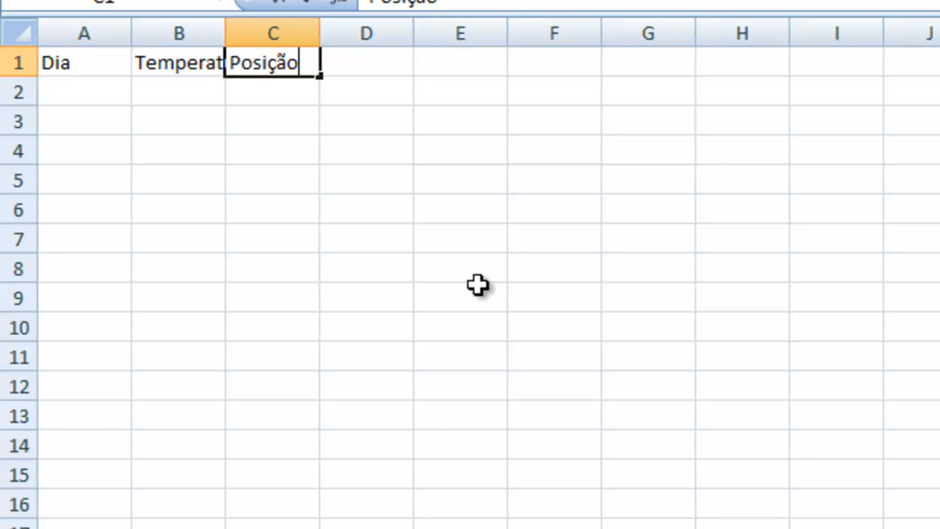
{"action": "key", "text": "Tab"}
{"action": "type", "text": "Com"}
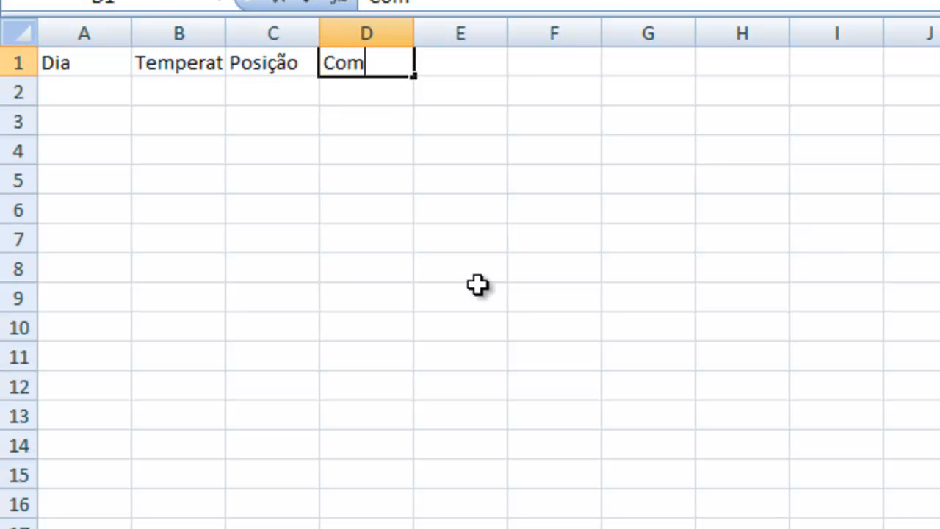
{"action": "type", "text": "bustivel (%"}
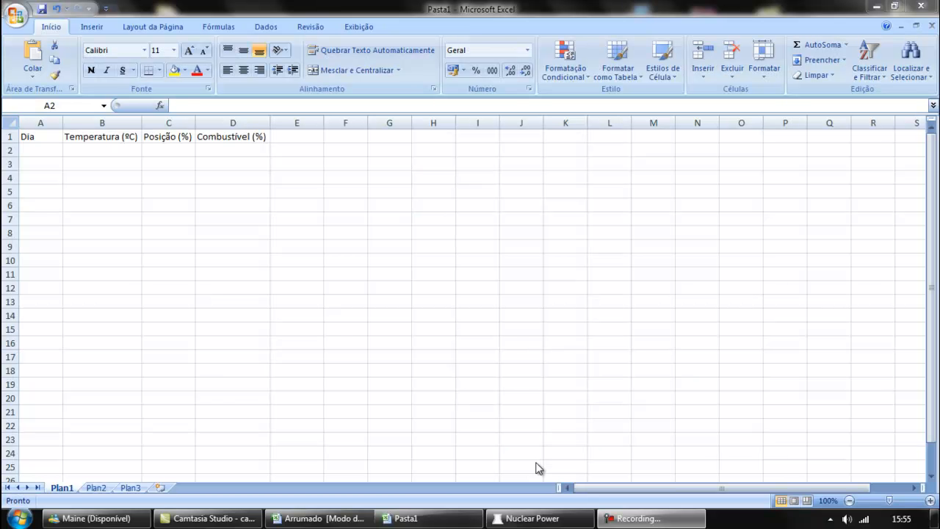
Check the day 1 readings in the Nuclear Power Plant simulator and record 1, 25, 0 and 100 across row 2 of the Excel sheet
{"action": "left_click", "coordinate": [539, 520]}
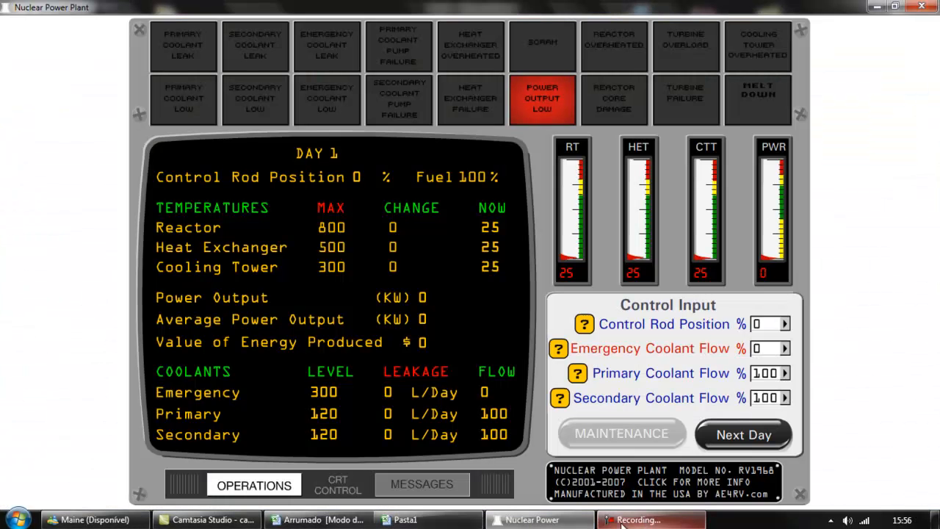
{"action": "left_click", "coordinate": [404, 520]}
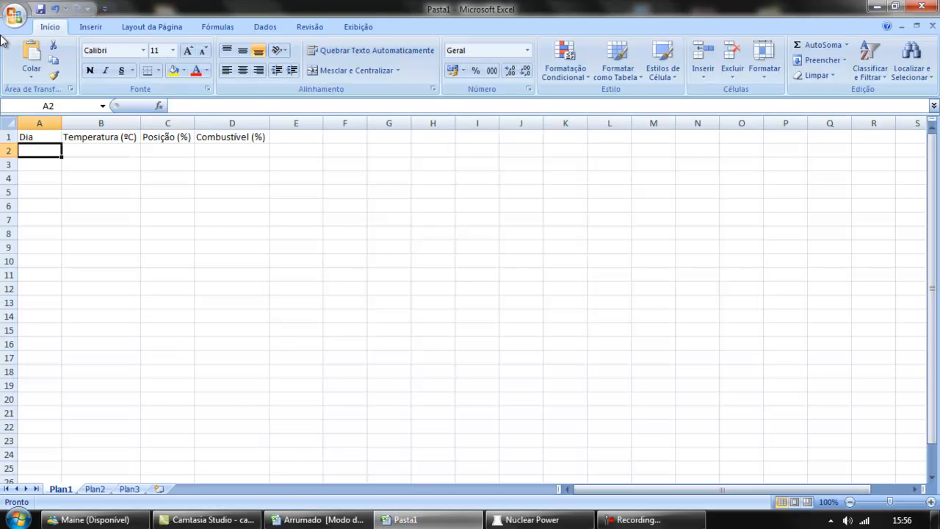
{"action": "type", "text": "1"}
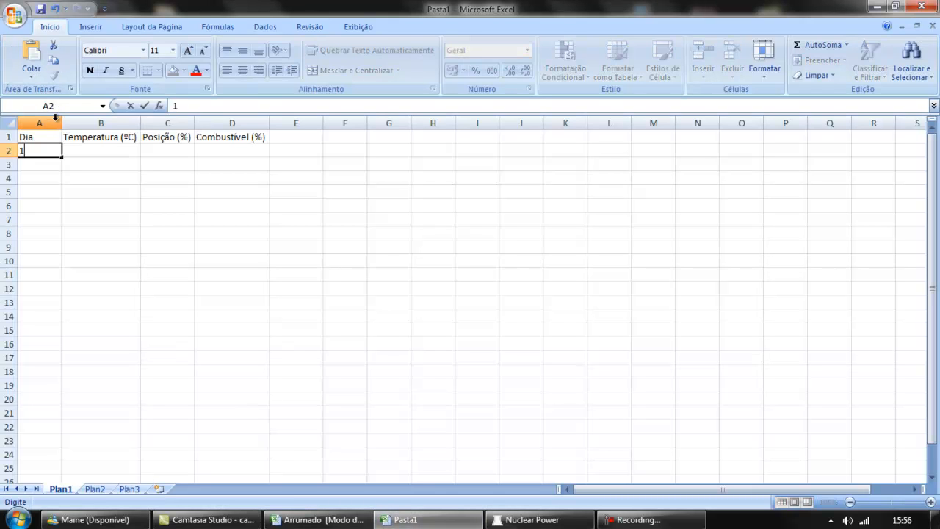
{"action": "key", "text": "Tab"}
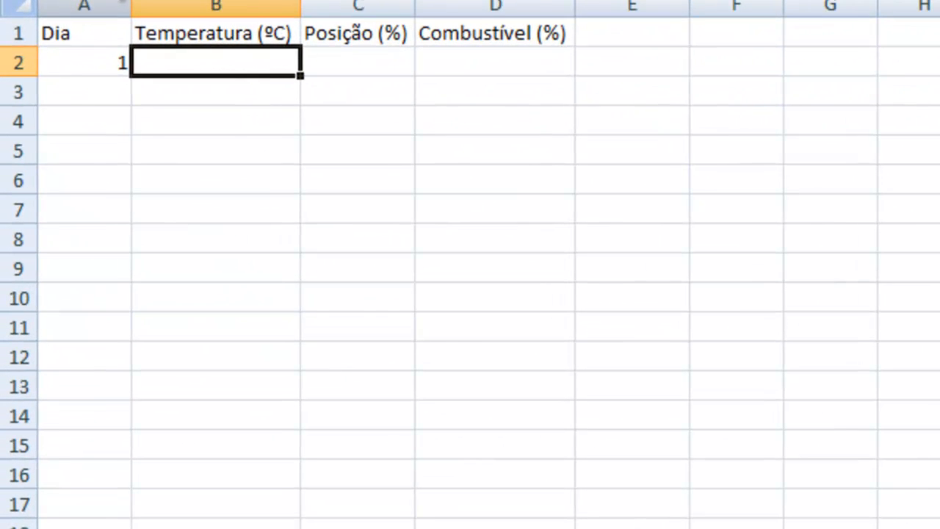
{"action": "type", "text": "25"}
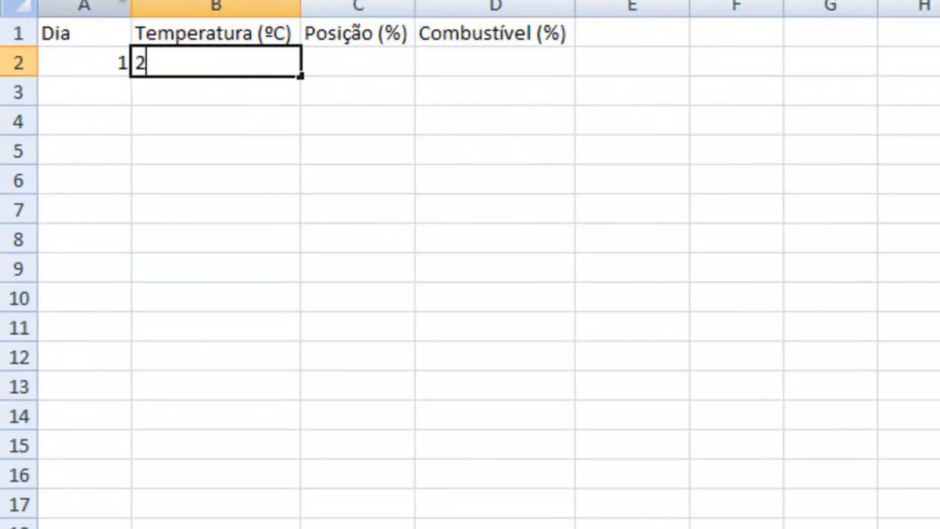
{"action": "key", "text": "Tab"}
{"action": "type", "text": "0"}
{"action": "key", "text": "Tab"}
{"action": "type", "text": "100"}
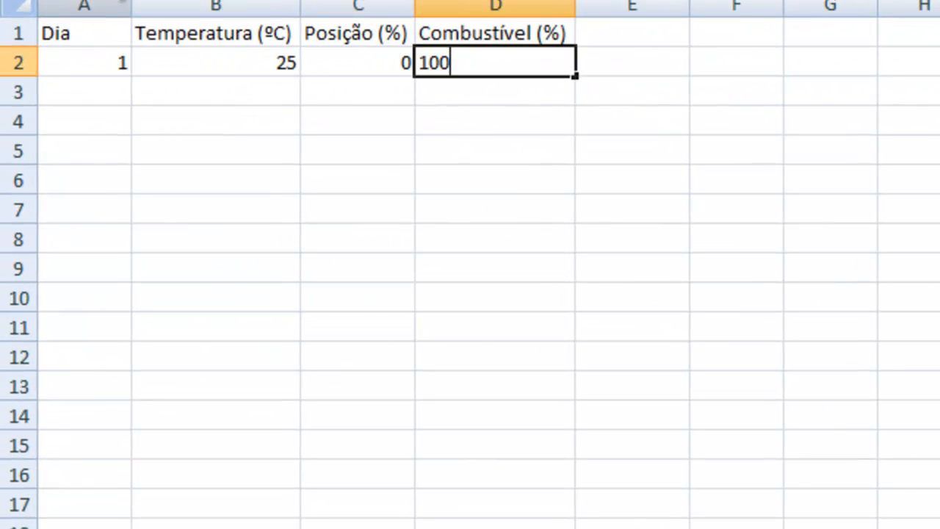
{"action": "key", "text": "Tab"}
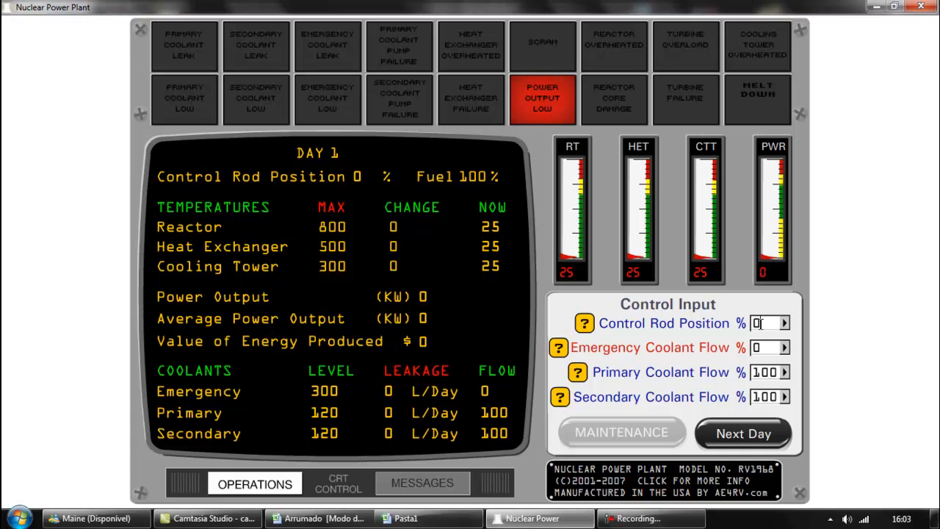
In the Nuclear Power Plant simulator, set the control rod position to 57% and advance to the next day
{"action": "key", "text": "BackSpace"}
{"action": "type", "text": "57"}
{"action": "left_click", "coordinate": [733, 438]}
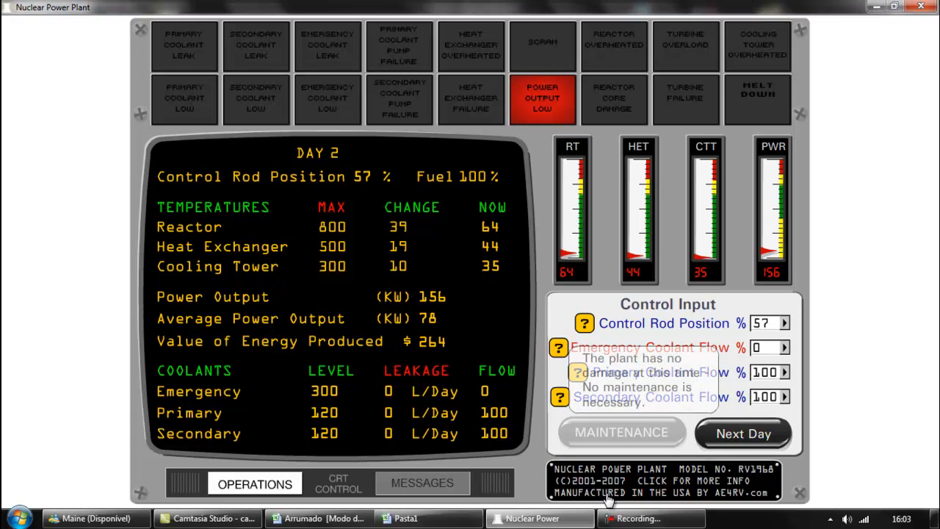
Switch to the Pasta1 workbook in Excel and record temperature 64, position 57 and fuel 100 for day 2 in row 3
{"action": "left_click", "coordinate": [416, 519]}
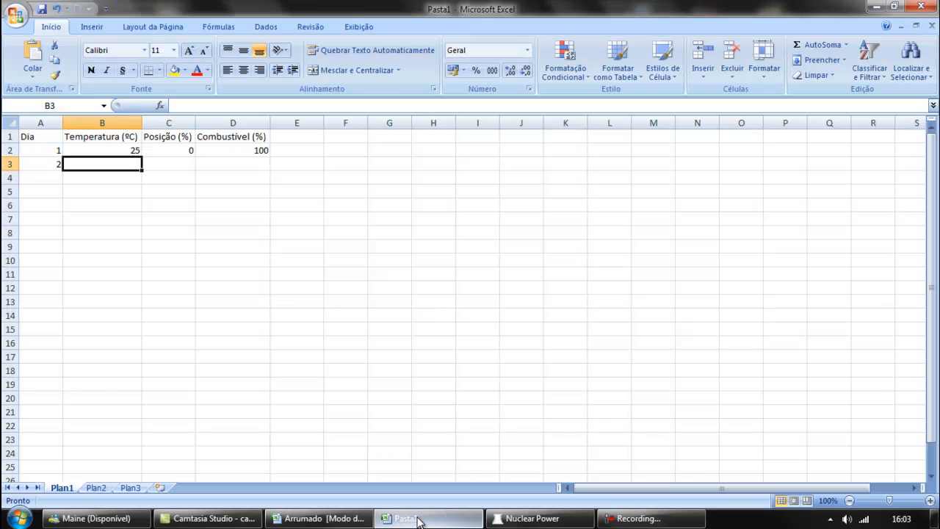
{"action": "type", "text": "64"}
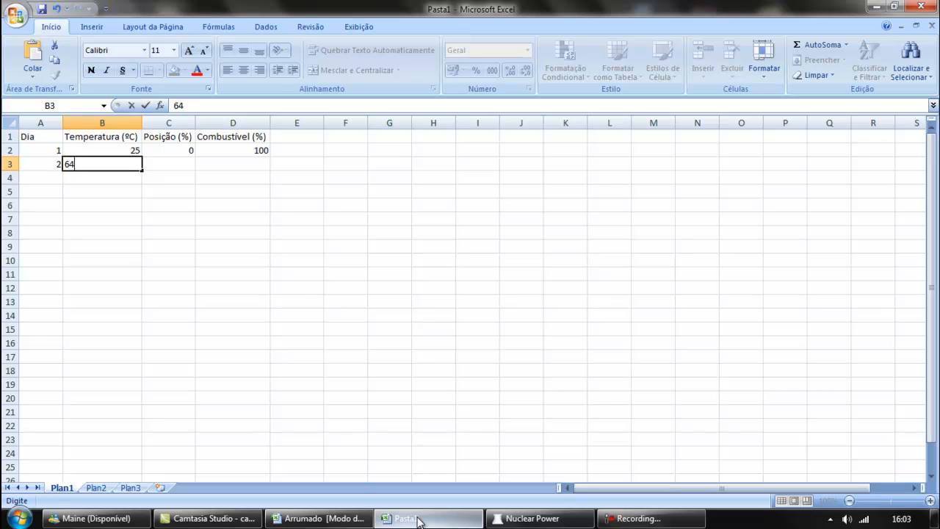
{"action": "key", "text": "Tab"}
{"action": "type", "text": "57"}
{"action": "key", "text": "Tab"}
{"action": "type", "text": "100"}
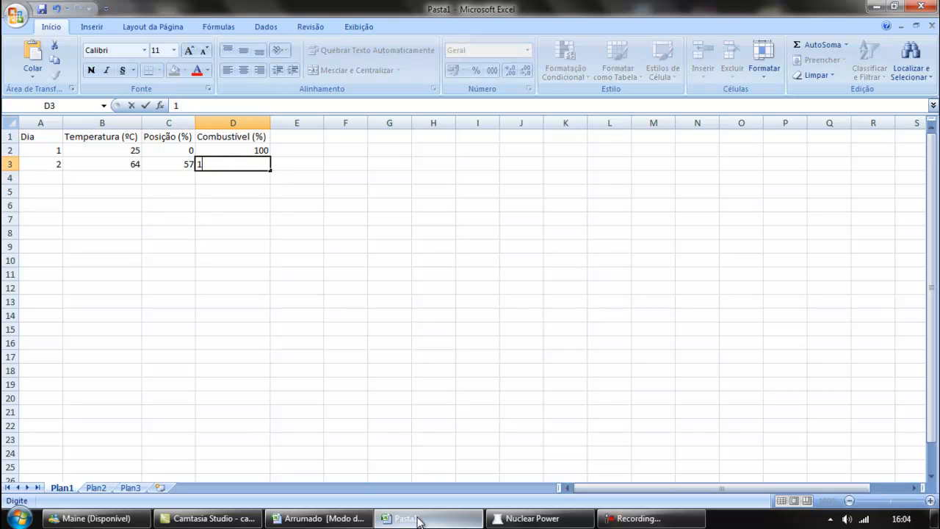
Advance the Nuclear Power Plant simulator to day 3 and return to the Pasta1 workbook in Excel
{"action": "left_click", "coordinate": [419, 520]}
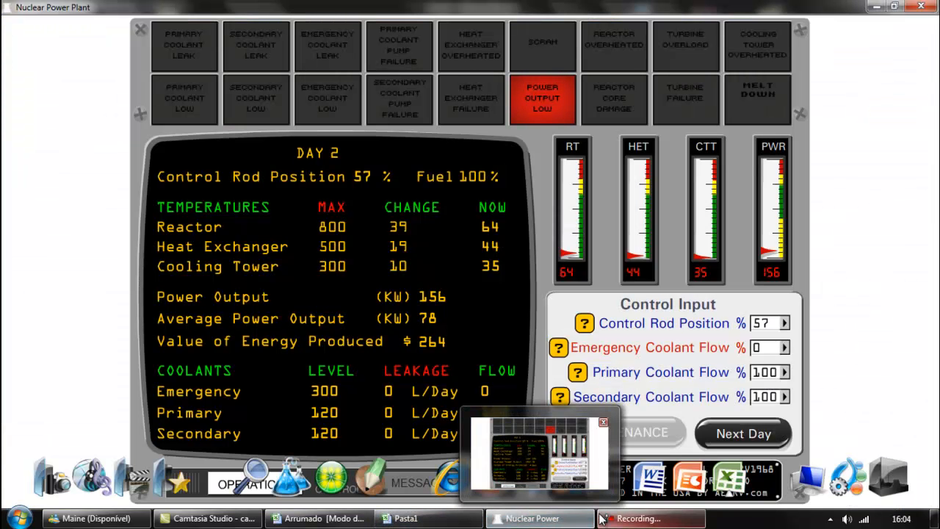
{"action": "left_click", "coordinate": [726, 432]}
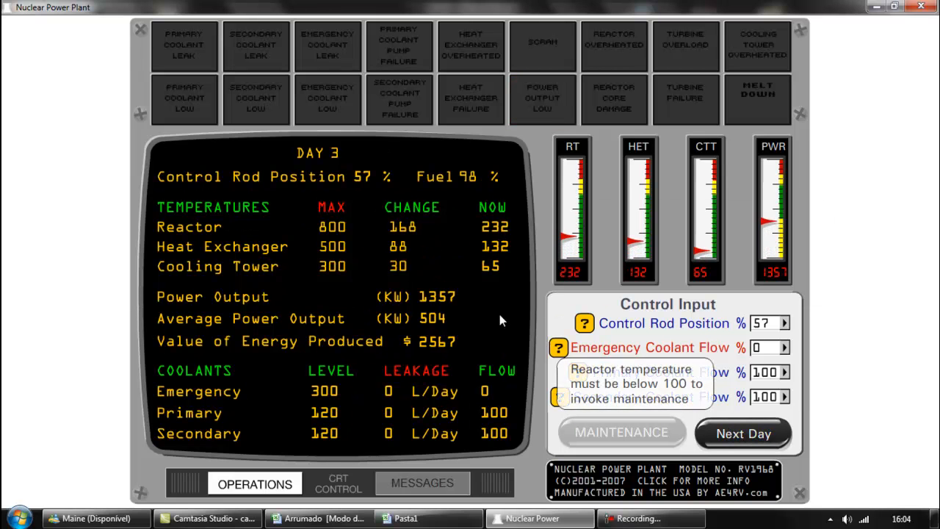
{"action": "key", "text": "alt+Tab"}
{"action": "key", "text": "alt+Tab"}
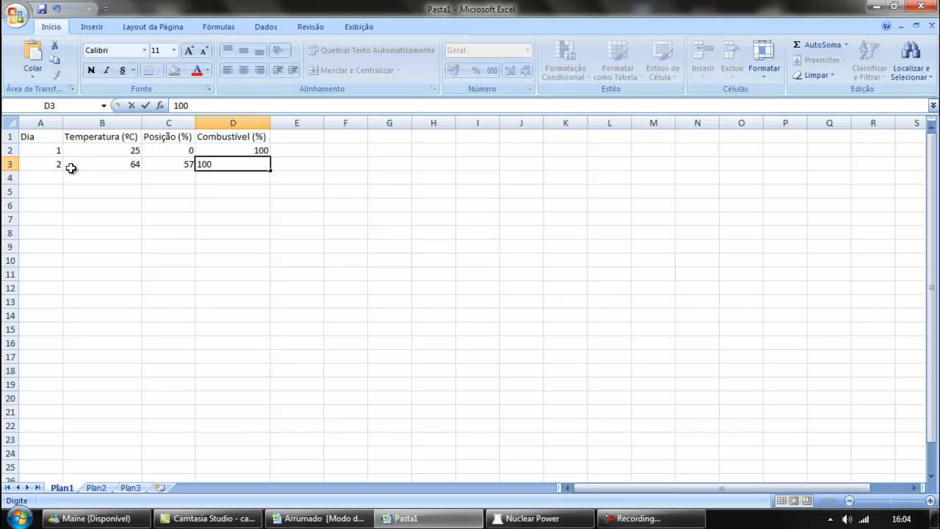
Record day 3 in row 4 with temperature 232, position 57 and fuel 98
{"action": "left_click", "coordinate": [53, 191]}
{"action": "left_click", "coordinate": [45, 180]}
{"action": "type", "text": "3"}
{"action": "key", "text": "Tab"}
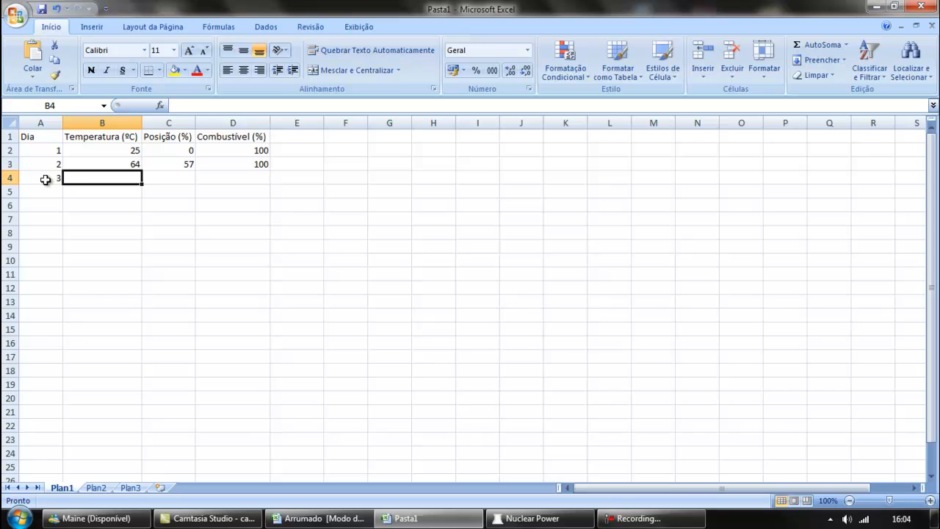
{"action": "type", "text": "232"}
{"action": "key", "text": "Tab"}
{"action": "type", "text": "57"}
{"action": "key", "text": "Tab"}
{"action": "type", "text": "98"}
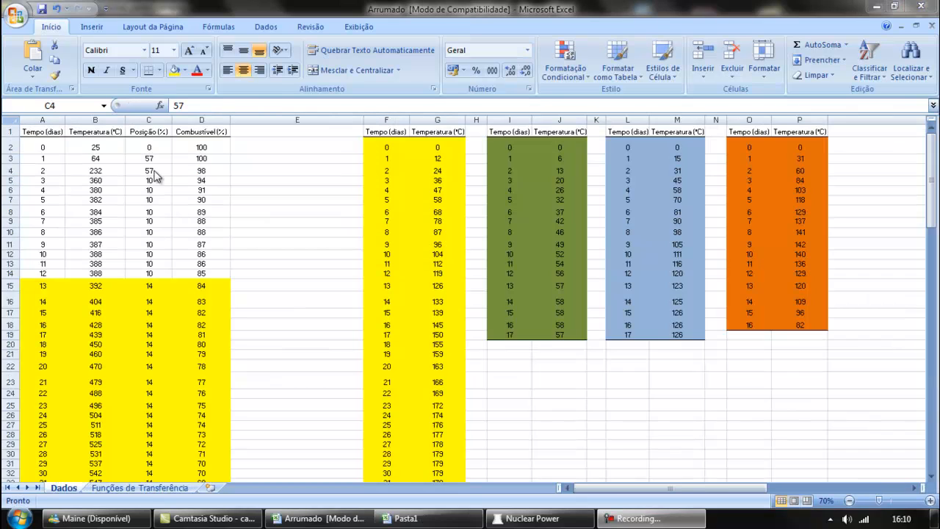
In the Arrumado workbook, examine the rod position and temperature readings of the first, uncoloured rows on the Dados sheet
{"action": "left_click", "coordinate": [153, 170]}
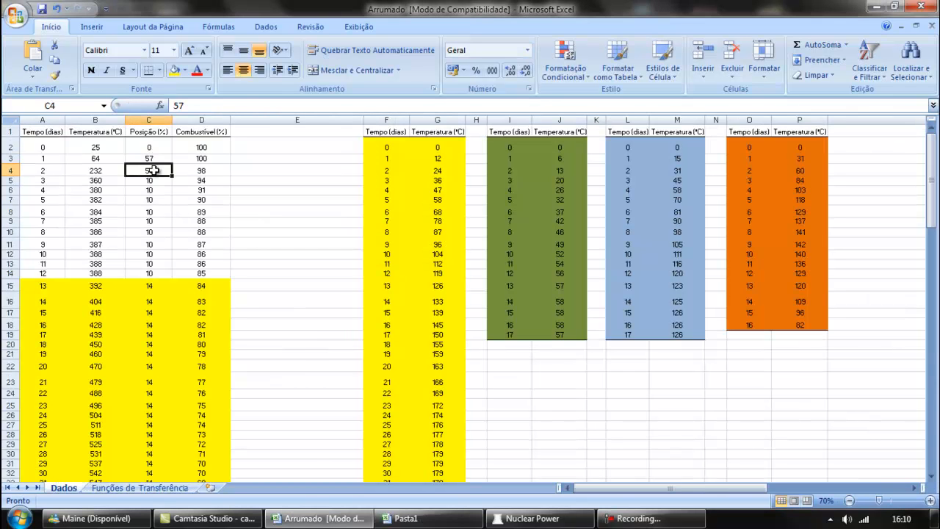
{"action": "key", "text": "Down"}
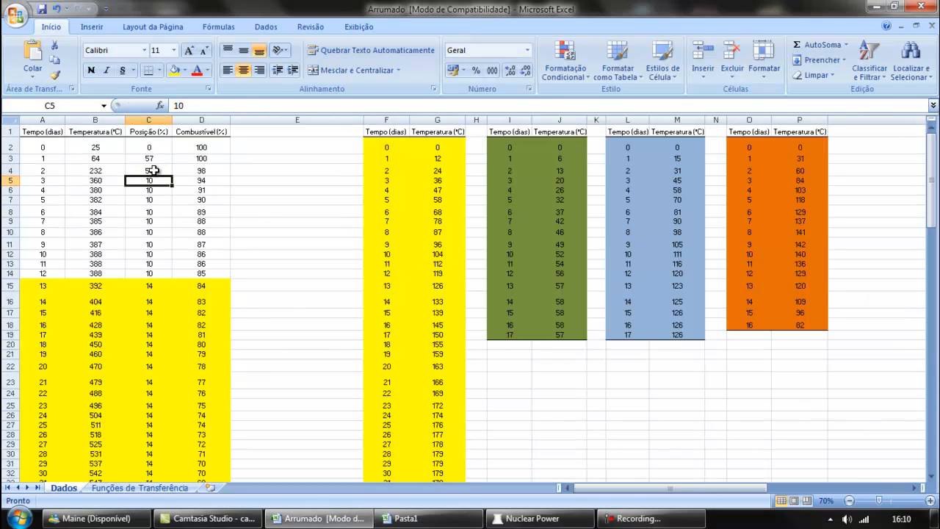
{"action": "key", "text": "Down"}
{"action": "key", "text": "Down"}
{"action": "key", "text": "Down"}
{"action": "key", "text": "Down"}
{"action": "key", "text": "Down"}
{"action": "key", "text": "Down"}
{"action": "key", "text": "Down"}
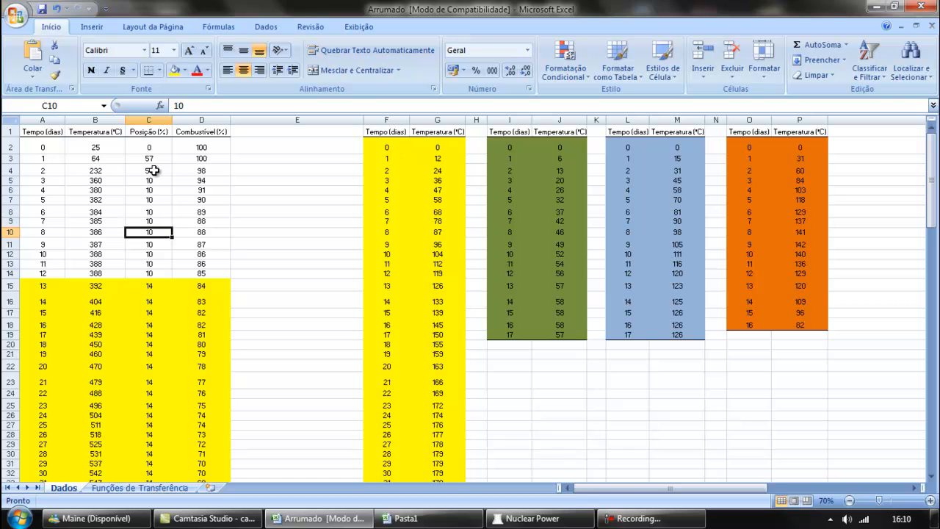
{"action": "key", "text": "Left"}
{"action": "key", "text": "Down"}
{"action": "key", "text": "Down"}
{"action": "key", "text": "Down"}
Go through the yellow data block to its last row, examining how the temperature develops at rod position 14%
{"action": "key", "text": "Right"}
{"action": "key", "text": "Down"}
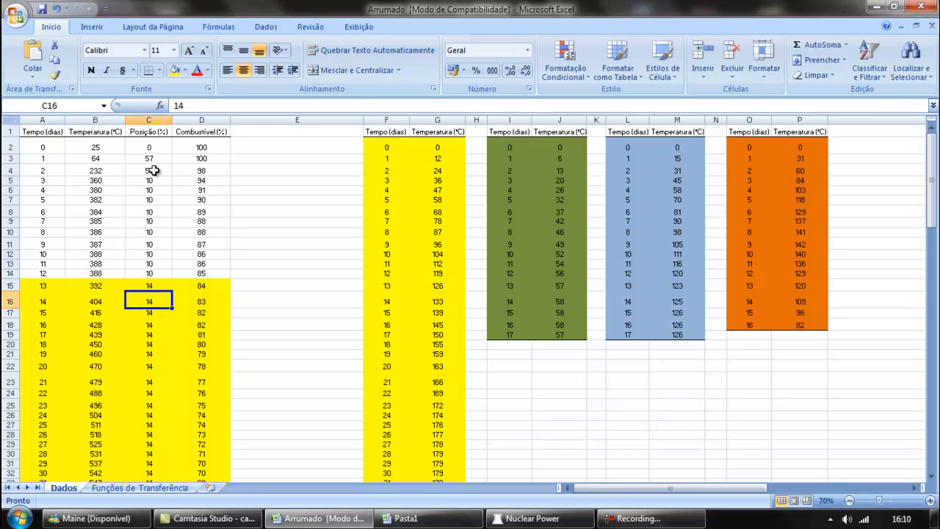
{"action": "key", "text": "Down"}
{"action": "key", "text": "Down"}
{"action": "key", "text": "Down"}
{"action": "key", "text": "Down"}
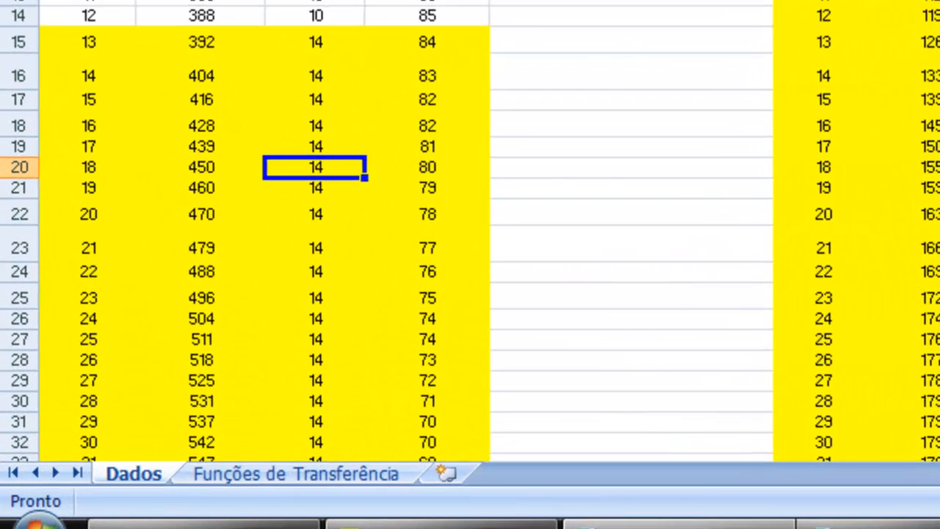
{"action": "key", "text": "Down"}
{"action": "key", "text": "Down"}
{"action": "key", "text": "Down"}
{"action": "key", "text": "Down"}
{"action": "key", "text": "Down"}
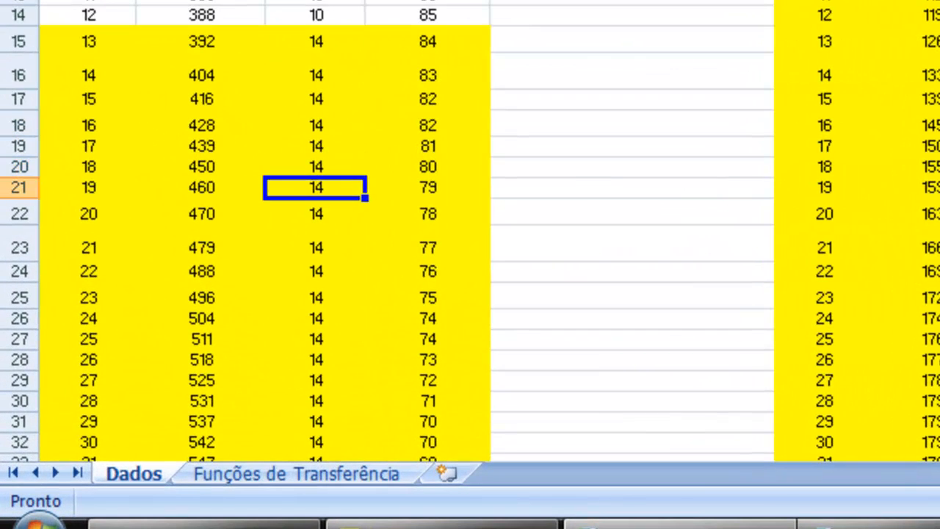
{"action": "key", "text": "Down"}
{"action": "key", "text": "Down"}
{"action": "key", "text": "Down"}
{"action": "key", "text": "Down"}
{"action": "key", "text": "Down"}
{"action": "key", "text": "Down"}
{"action": "key", "text": "Down"}
{"action": "key", "text": "Down"}
{"action": "key", "text": "Down"}
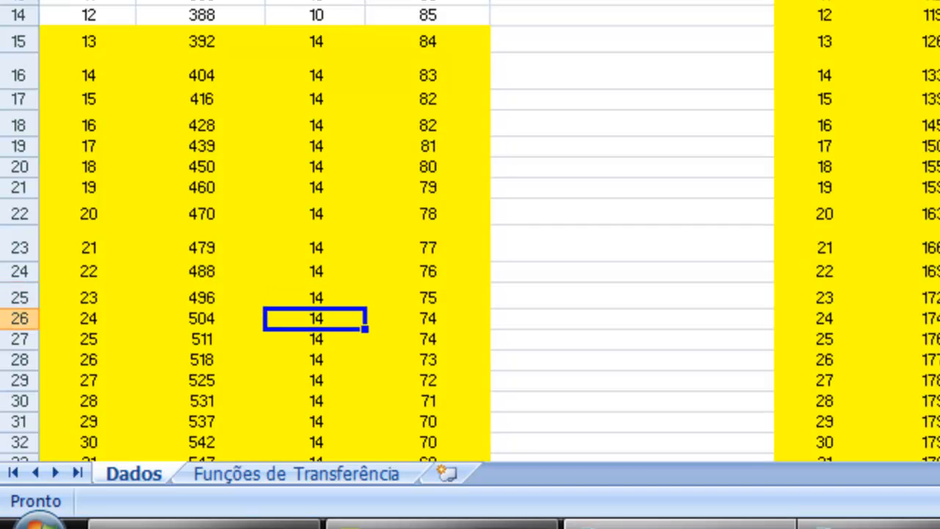
{"action": "key", "text": "Down"}
{"action": "key", "text": "Down"}
{"action": "key", "text": "Down"}
{"action": "key", "text": "Down"}
{"action": "key", "text": "Down"}
{"action": "key", "text": "Down"}
{"action": "key", "text": "Down"}
{"action": "key", "text": "Down"}
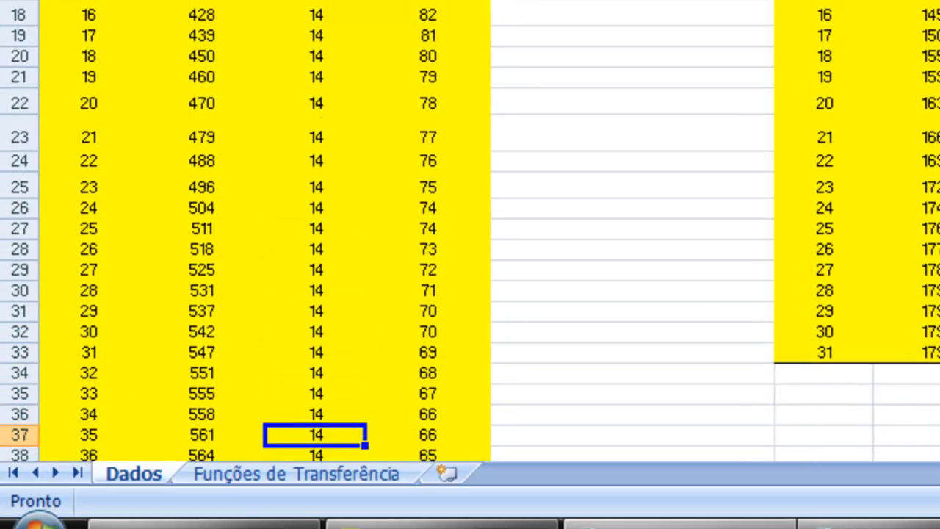
{"action": "key", "text": "Down"}
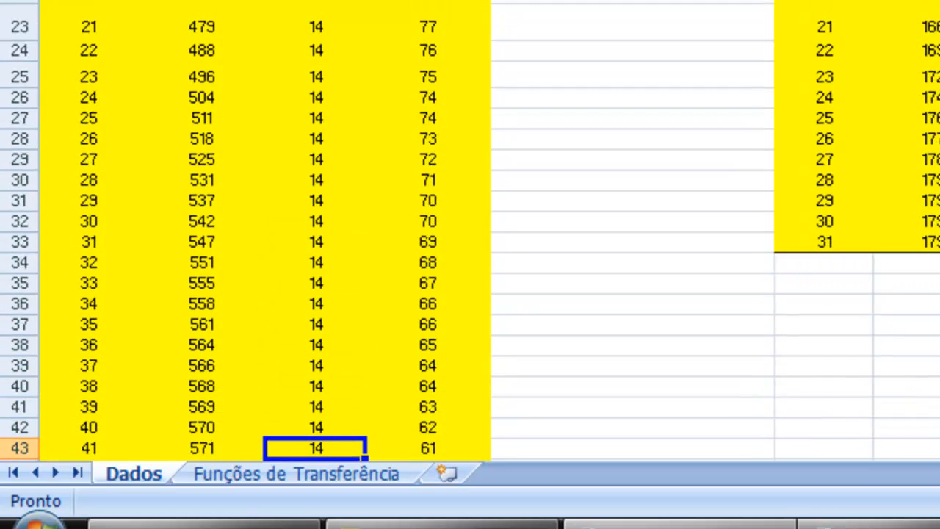
{"action": "key", "text": "Down"}
{"action": "key", "text": "Down"}
{"action": "key", "text": "Down"}
{"action": "key", "text": "Left"}
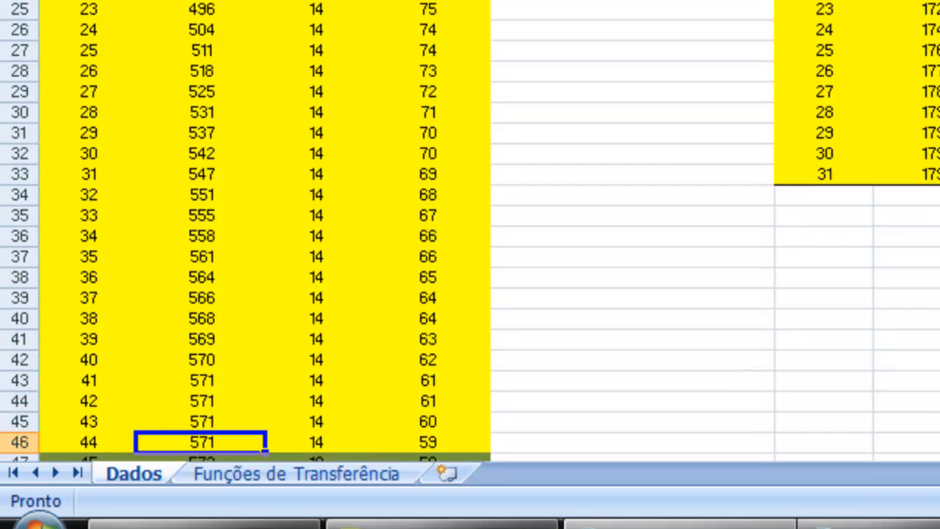
Go through the green data block at rod position 18%, examining its temperatures down to the first row below it
{"action": "key", "text": "Down"}
{"action": "key", "text": "Right"}
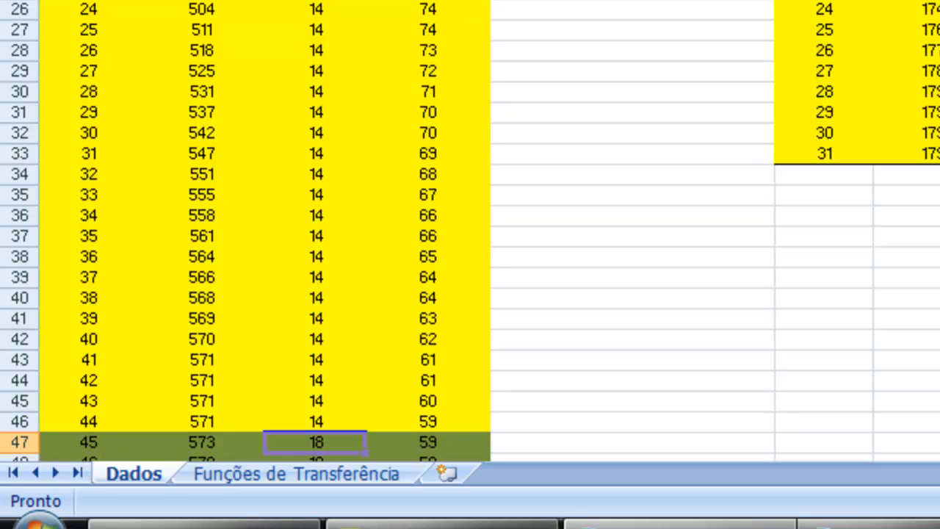
{"action": "key", "text": "Down"}
{"action": "key", "text": "Down"}
{"action": "key", "text": "Down"}
{"action": "key", "text": "Down"}
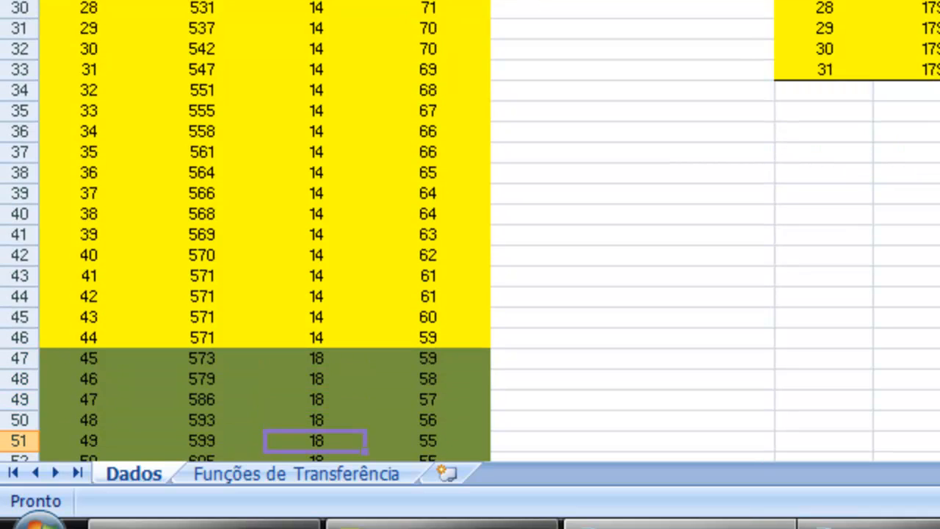
{"action": "key", "text": "Down"}
{"action": "key", "text": "Down"}
{"action": "key", "text": "Down"}
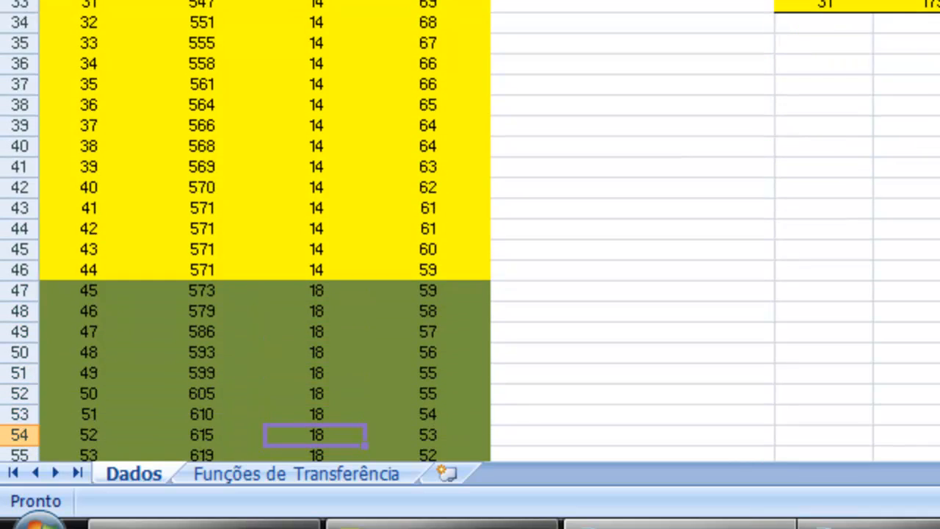
{"action": "key", "text": "Down"}
{"action": "key", "text": "Down"}
{"action": "key", "text": "Down"}
{"action": "key", "text": "Down"}
{"action": "key", "text": "Down"}
{"action": "key", "text": "Down"}
{"action": "key", "text": "Down"}
{"action": "key", "text": "Down"}
{"action": "key", "text": "Down"}
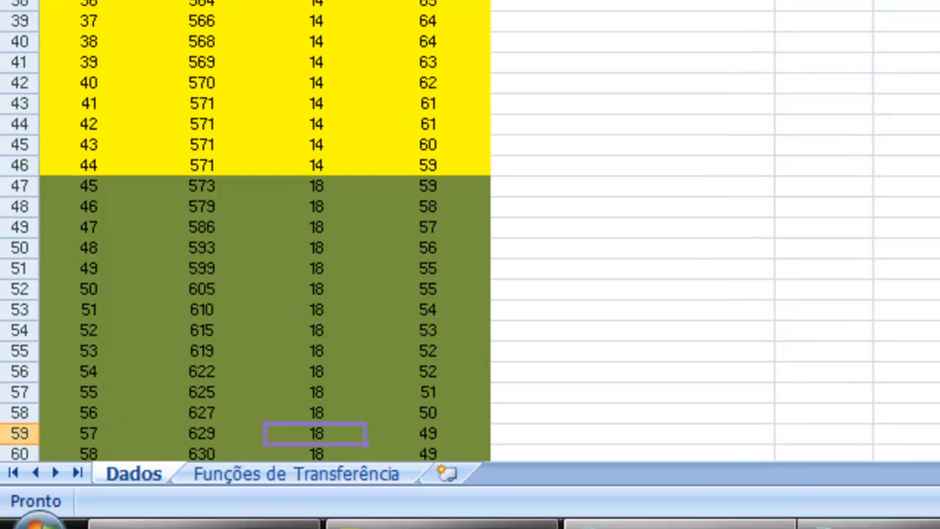
{"action": "key", "text": "Down"}
{"action": "key", "text": "Down"}
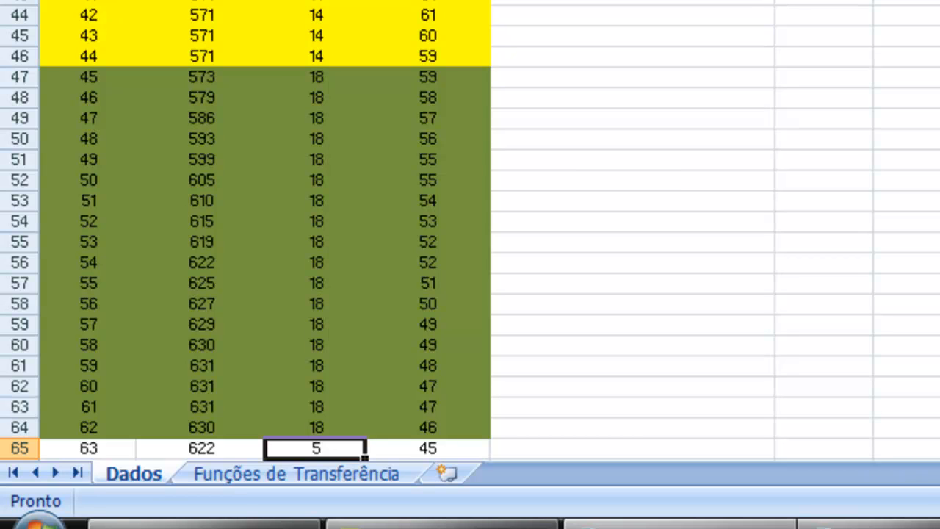
Go through the uncoloured rows below the green block, examining the temperatures at rod positions 5%, 26% and 21% up to the first blue row
{"action": "key", "text": "Down"}
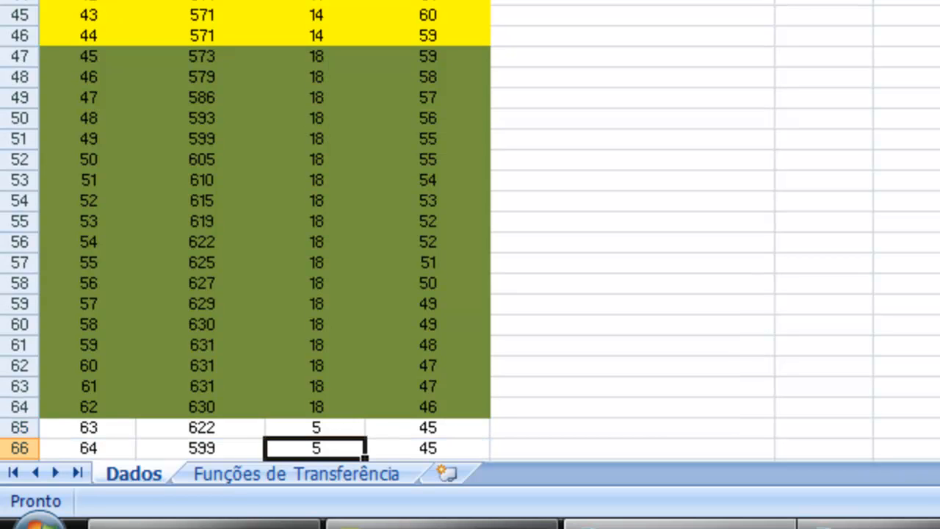
{"action": "key", "text": "Down"}
{"action": "key", "text": "Down"}
{"action": "key", "text": "Down"}
{"action": "key", "text": "Down"}
{"action": "key", "text": "Down"}
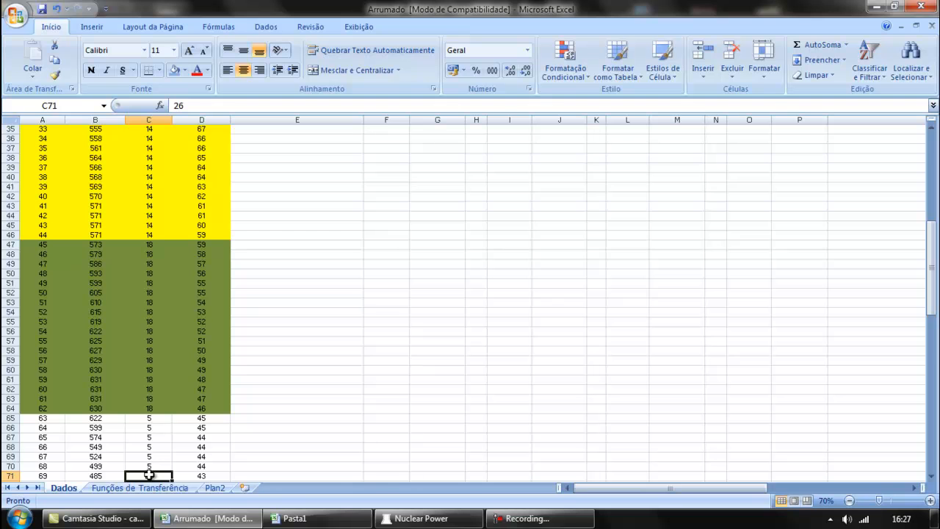
{"action": "key", "text": "Down"}
{"action": "key", "text": "Down"}
{"action": "key", "text": "Down"}
{"action": "key", "text": "Down"}
{"action": "key", "text": "Down"}
{"action": "key", "text": "Down"}
{"action": "key", "text": "Down"}
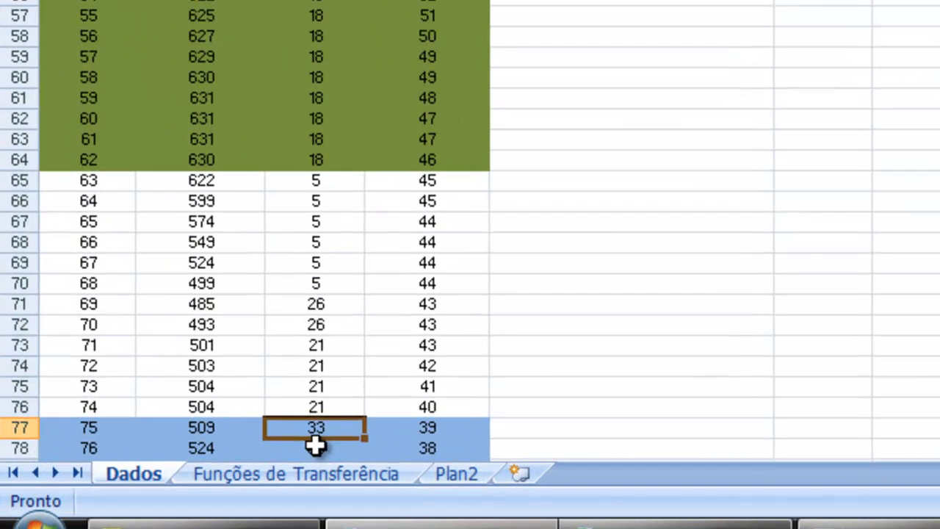
Go through the blue data block to its last row, examining how the temperature develops at rod position 33%
{"action": "key", "text": "Down"}
{"action": "key", "text": "Down"}
{"action": "key", "text": "Down"}
{"action": "key", "text": "Down"}
{"action": "key", "text": "Down"}
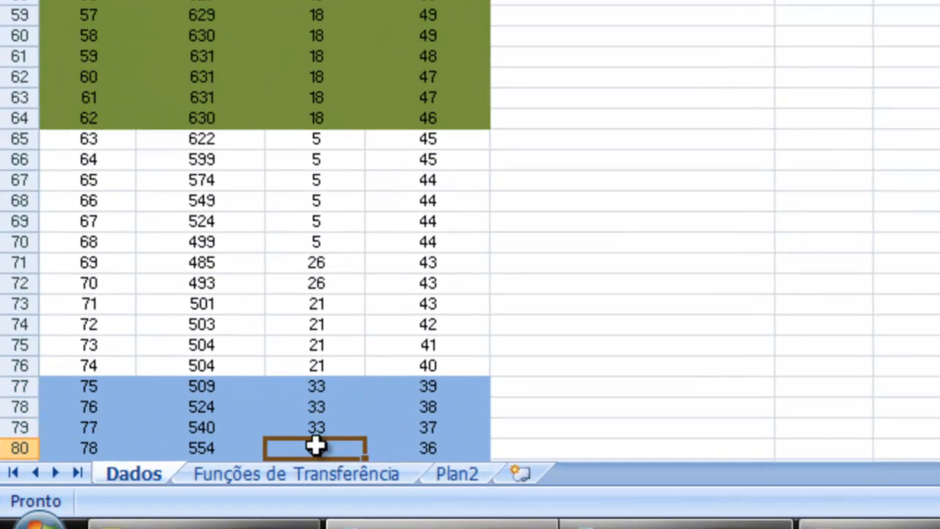
{"action": "key", "text": "Down"}
{"action": "key", "text": "Down"}
{"action": "key", "text": "Down"}
{"action": "key", "text": "Down"}
{"action": "key", "text": "Down"}
{"action": "key", "text": "Down"}
{"action": "key", "text": "Down"}
{"action": "key", "text": "Down"}
{"action": "key", "text": "Down"}
{"action": "key", "text": "Down"}
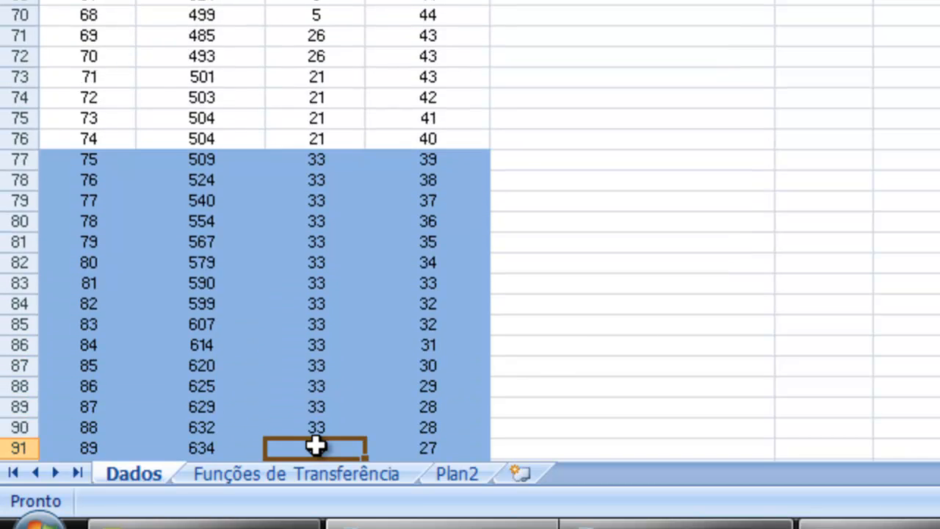
{"action": "key", "text": "Down"}
{"action": "key", "text": "Down"}
{"action": "key", "text": "Up"}
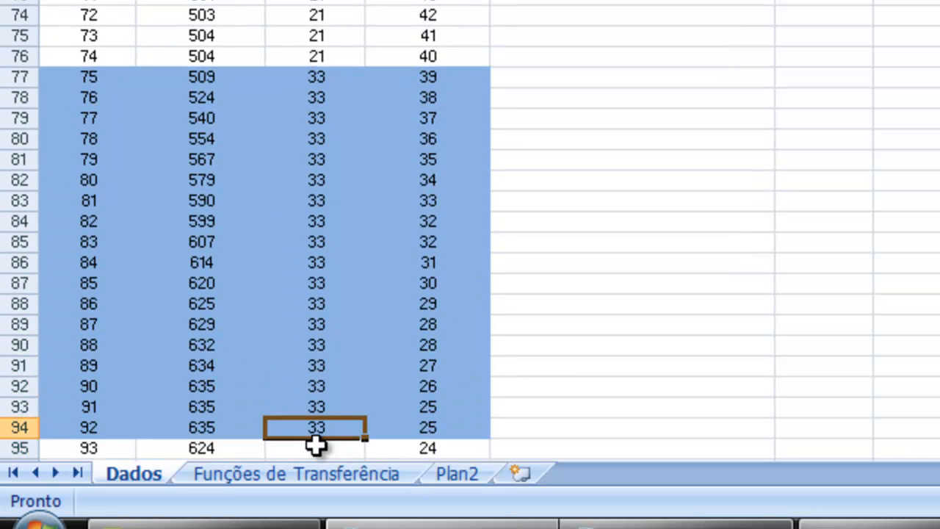
Examine the uncoloured rows below the blue block, covering the readings at rod positions 5% and 45%
{"action": "key", "text": "Down"}
{"action": "key", "text": "Down"}
{"action": "key", "text": "Down"}
{"action": "key", "text": "Down"}
{"action": "key", "text": "Down"}
{"action": "key", "text": "Down"}
{"action": "key", "text": "Down"}
{"action": "key", "text": "Down"}
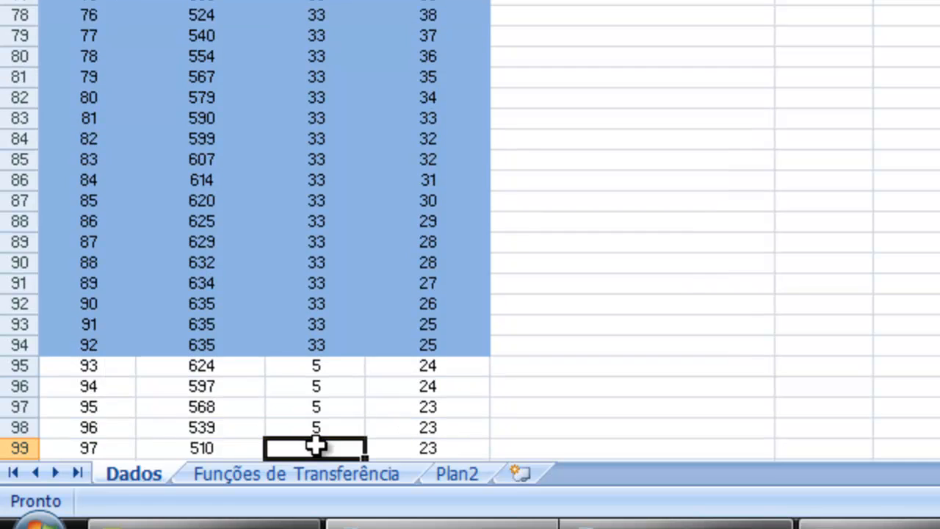
{"action": "type", "text": "45"}
{"action": "key", "text": "Return"}
{"action": "type", "text": "45"}
{"action": "key", "text": "Return"}
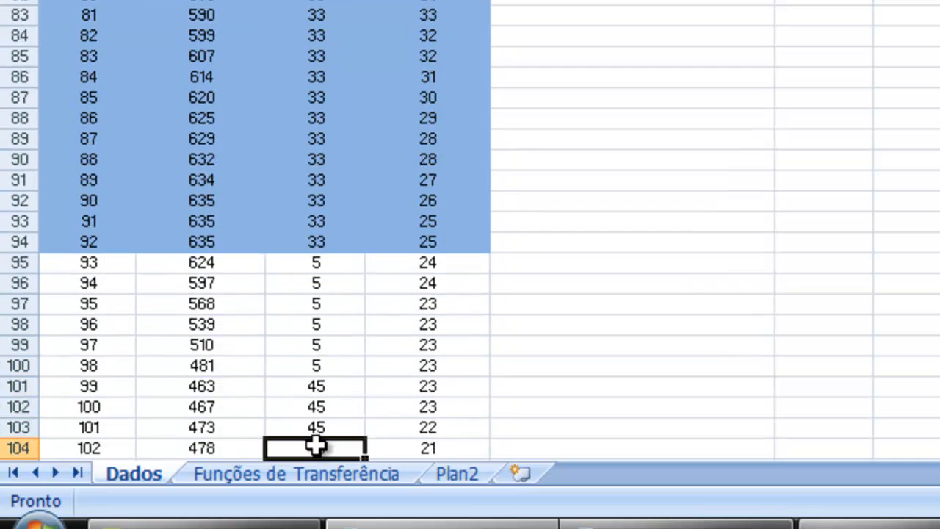
{"action": "type", "text": "45"}
{"action": "key", "text": "Return"}
Go back to the rows around the rod position change from 5% to 45% and compare their readings
{"action": "key", "text": "Up"}
{"action": "key", "text": "Up"}
{"action": "key", "text": "Up"}
{"action": "key", "text": "Up"}
{"action": "key", "text": "Up"}
{"action": "key", "text": "Up"}
{"action": "key", "text": "Up"}
{"action": "key", "text": "Up"}
{"action": "key", "text": "Up"}
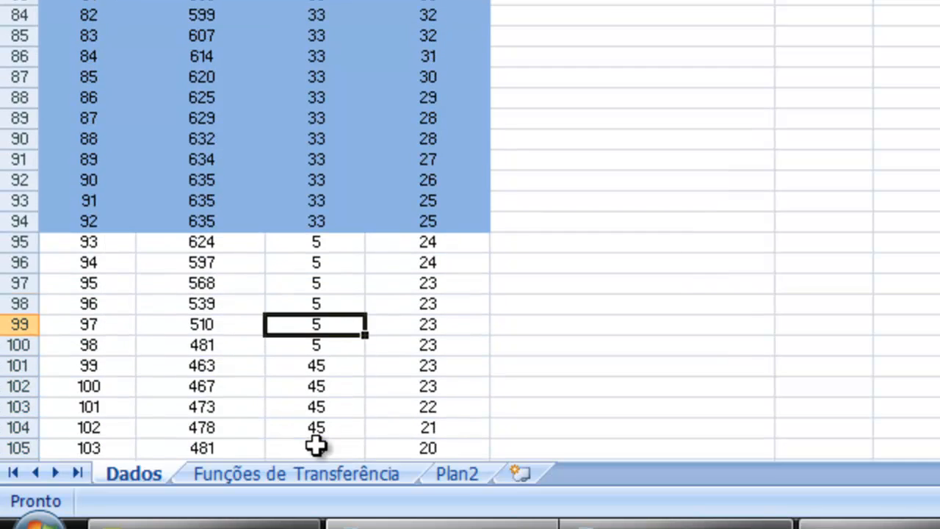
{"action": "key", "text": "Down"}
{"action": "key", "text": "Down"}
{"action": "key", "text": "Down"}
{"action": "key", "text": "Down"}
{"action": "key", "text": "Down"}
{"action": "key", "text": "Down"}
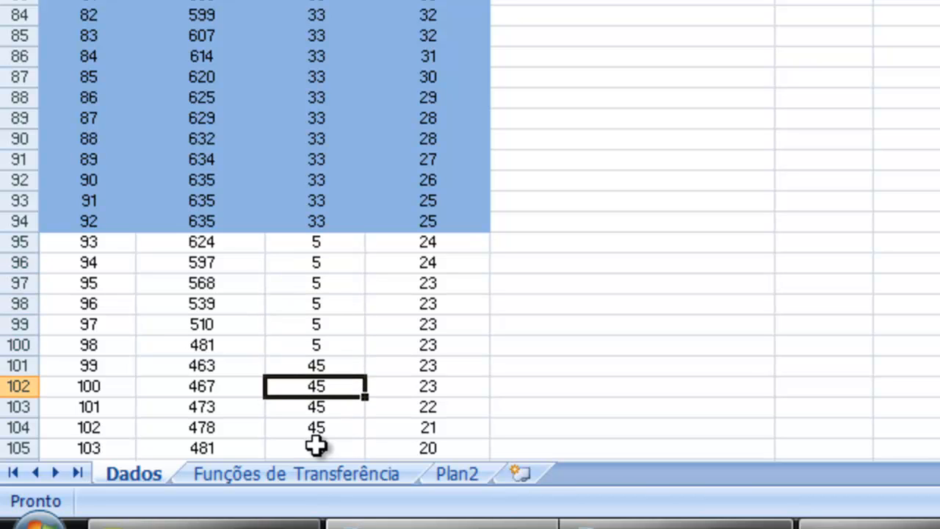
Starting at row 101, follow the temperatures at rod position 45% down to the first orange row
{"action": "key", "text": "Left"}
{"action": "key", "text": "Left"}
{"action": "key", "text": "Up"}
{"action": "key", "text": "Right"}
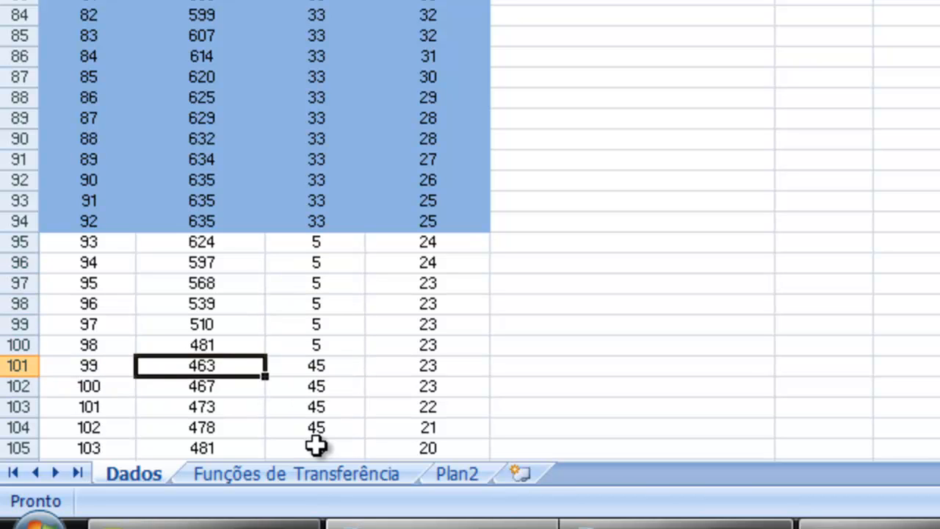
{"action": "key", "text": "Down"}
{"action": "key", "text": "Down"}
{"action": "key", "text": "Down"}
{"action": "key", "text": "Down"}
{"action": "key", "text": "Down"}
{"action": "key", "text": "Down"}
{"action": "key", "text": "Down"}
{"action": "key", "text": "Down"}
{"action": "key", "text": "Right"}
Go through the orange data block, examining how the temperature develops at rod position 100%
{"action": "key", "text": "Down"}
{"action": "key", "text": "Down"}
{"action": "key", "text": "Down"}
{"action": "key", "text": "Down"}
{"action": "key", "text": "Down"}
{"action": "key", "text": "Down"}
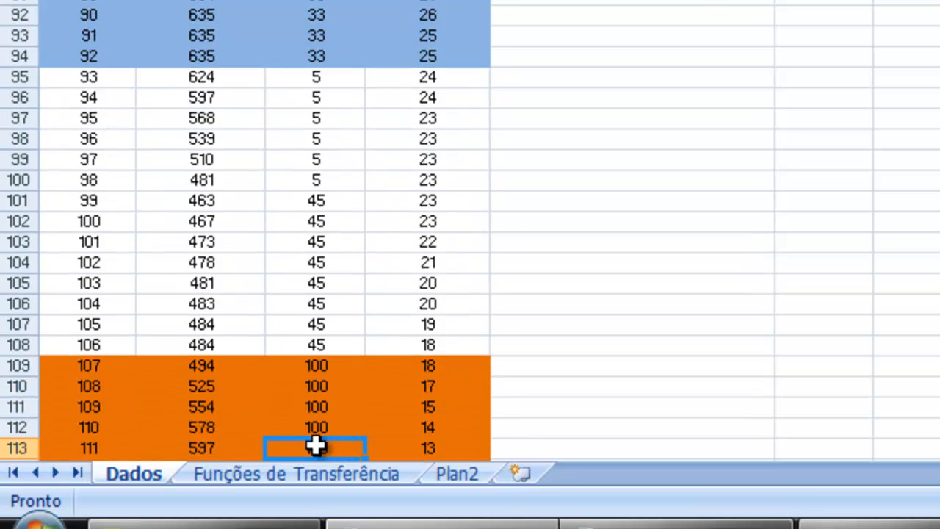
{"action": "key", "text": "Down"}
{"action": "key", "text": "Down"}
{"action": "key", "text": "Down"}
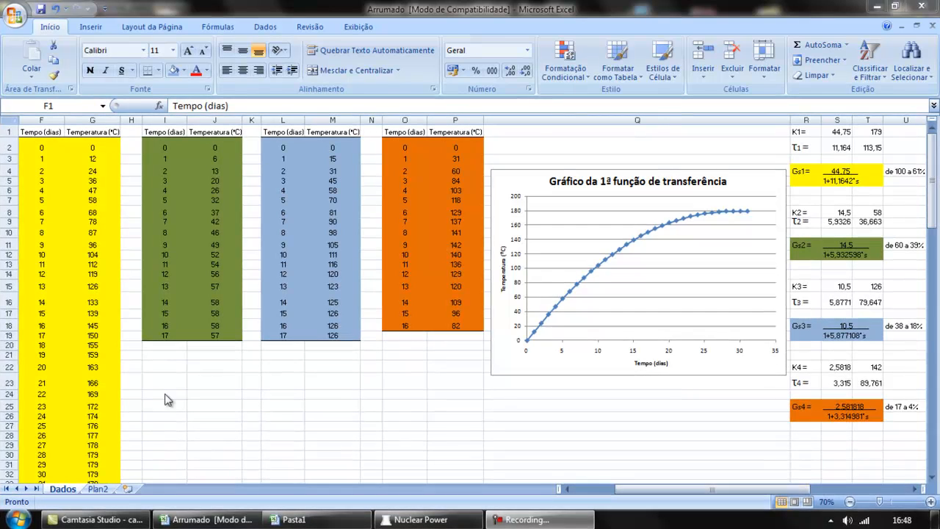
Look over the yellow, green, blue and orange time and temperature tables, continuing across to the first transfer function's chart
{"action": "left_click", "coordinate": [161, 398]}
{"action": "key", "text": "Up"}
{"action": "key", "text": "Up"}
{"action": "key", "text": "Left"}
{"action": "key", "text": "Left"}
{"action": "key", "text": "Up"}
{"action": "key", "text": "Up"}
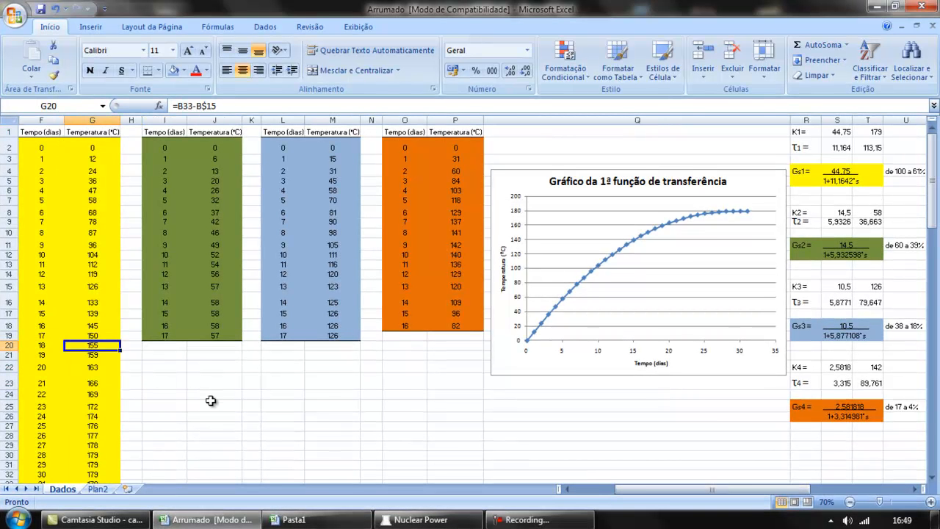
{"action": "key", "text": "Right"}
{"action": "key", "text": "Right"}
{"action": "key", "text": "Right"}
{"action": "key", "text": "Right"}
{"action": "key", "text": "Right"}
{"action": "key", "text": "Right"}
{"action": "key", "text": "Right"}
{"action": "key", "text": "Right"}
{"action": "key", "text": "Right"}
{"action": "key", "text": "Right"}
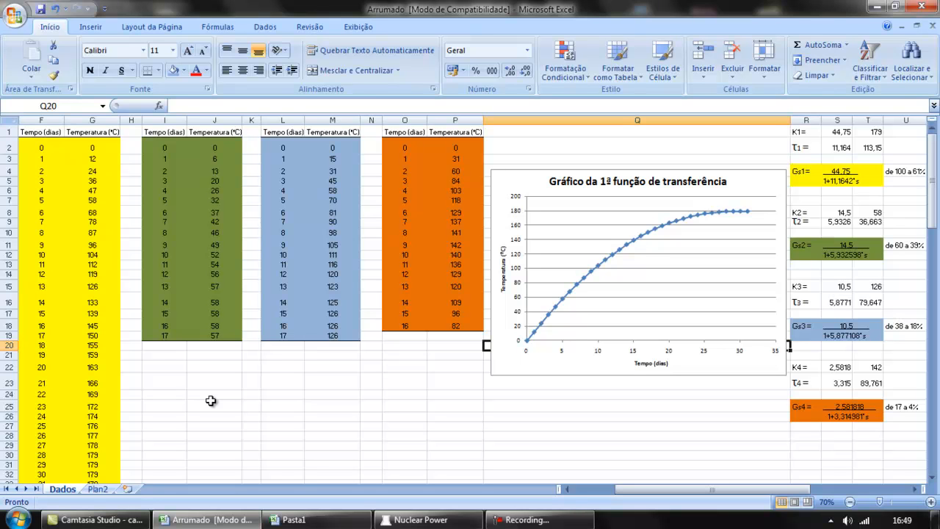
{"action": "key", "text": "Right"}
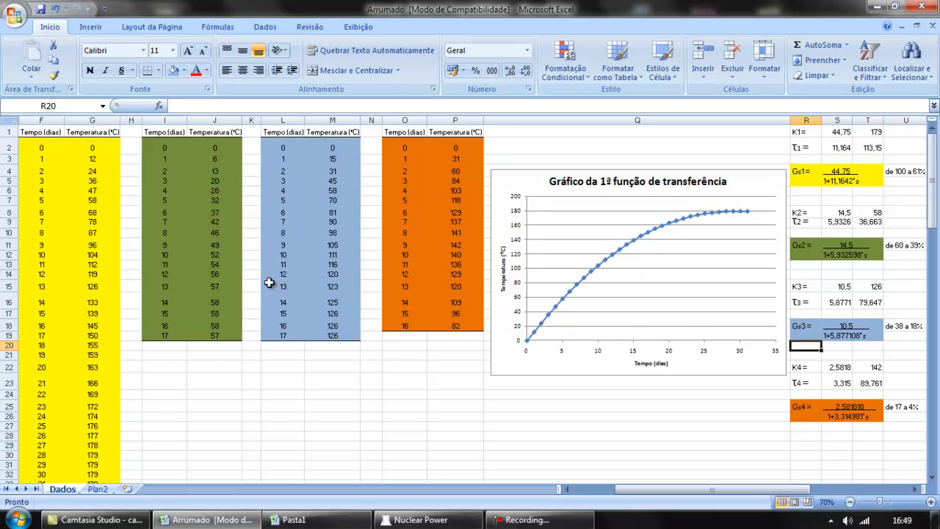
Inspect the chart of the first transfer function and the source values of K1 and τ1 in T1 and T2
{"action": "right_click", "coordinate": [543, 258]}
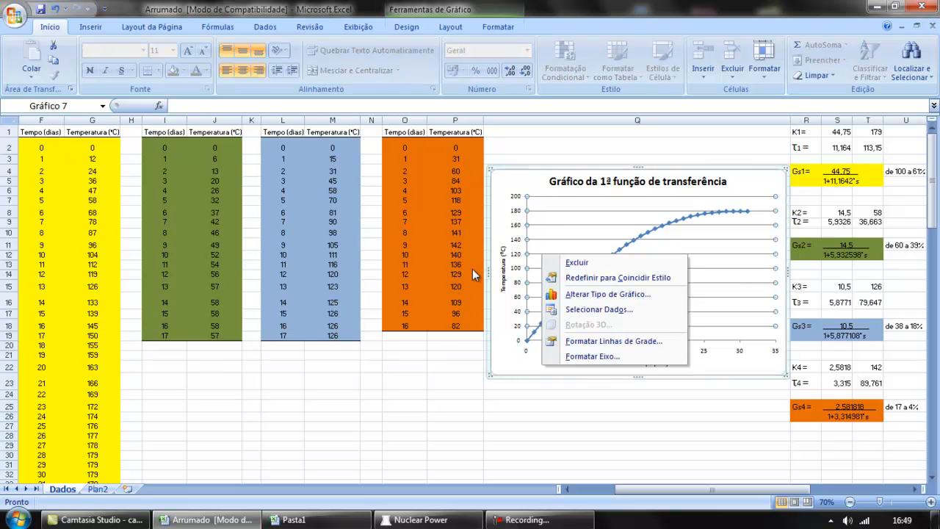
{"action": "left_click", "coordinate": [504, 193]}
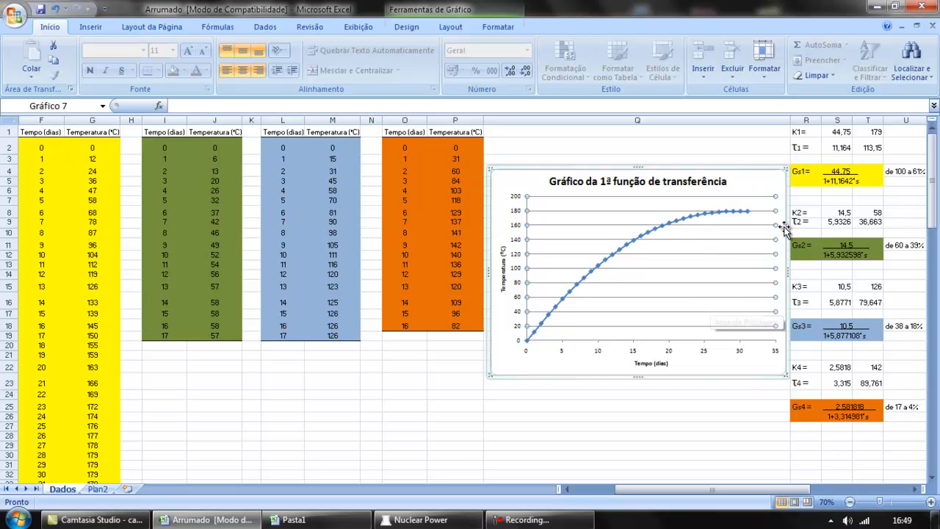
{"action": "left_click", "coordinate": [868, 131]}
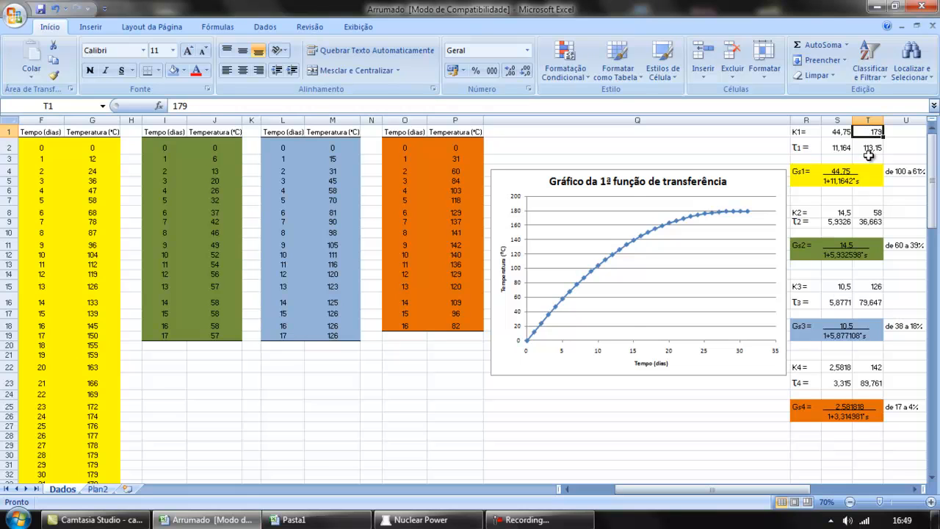
{"action": "left_click", "coordinate": [867, 149]}
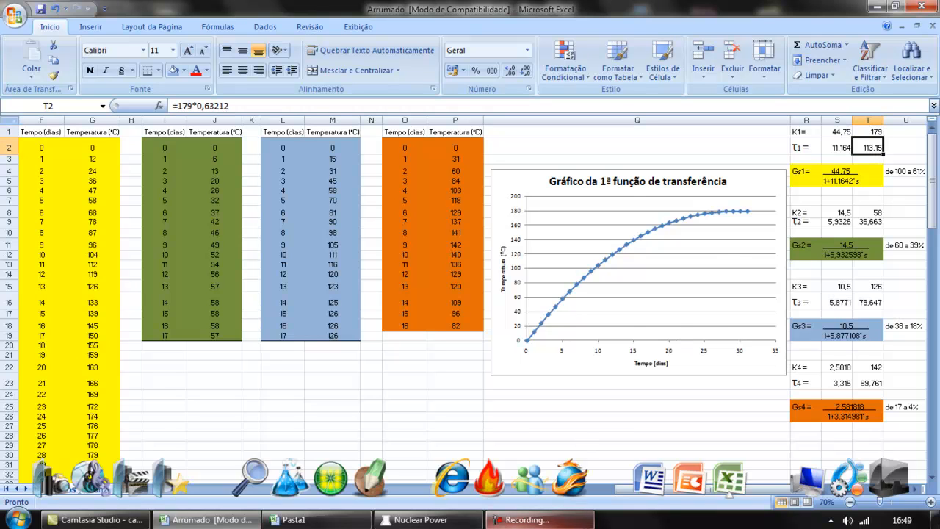
{"action": "left_click", "coordinate": [523, 519]}
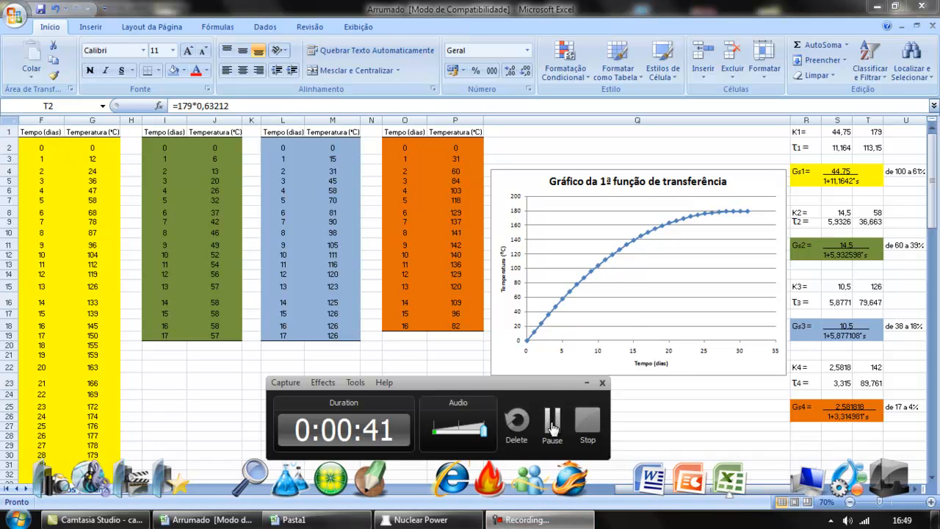
{"action": "left_click", "coordinate": [551, 420]}
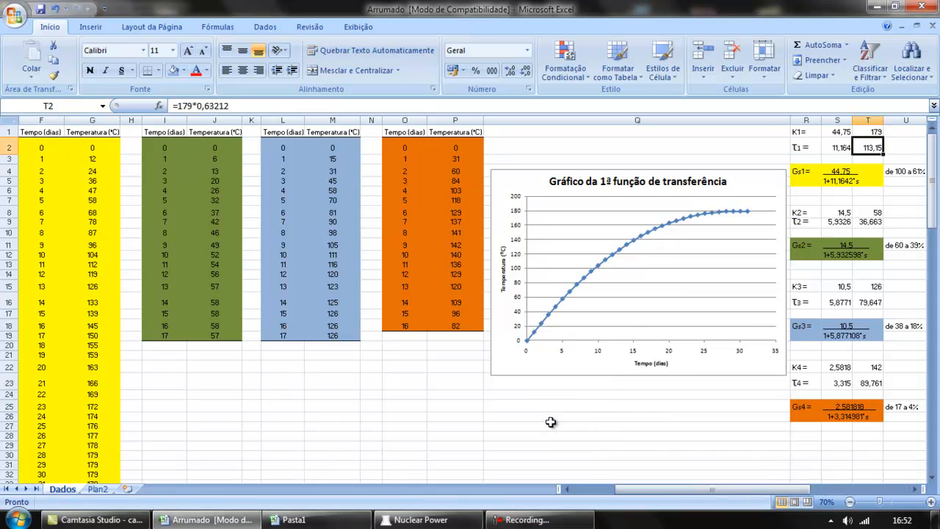
Examine the K1 values in row 1 and the rod position range of transfer function Gs1
{"action": "key", "text": "Up"}
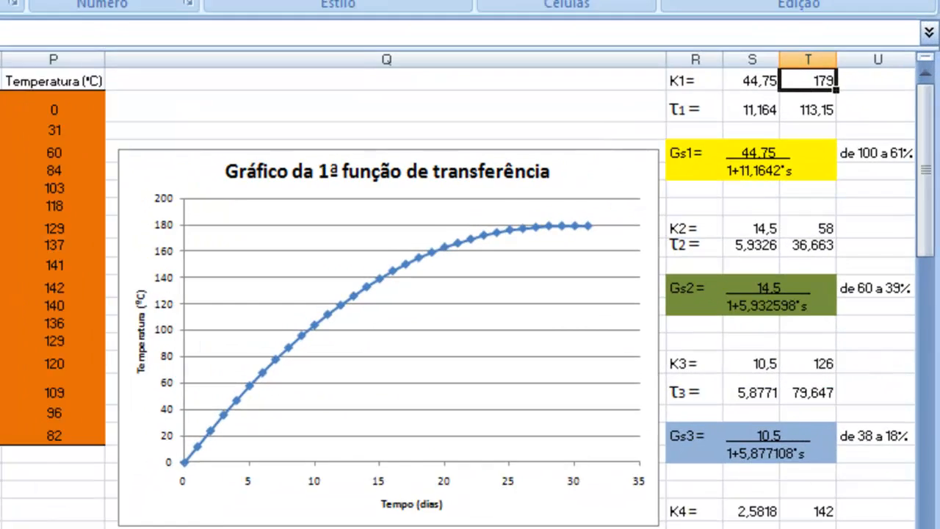
{"action": "key", "text": "Left"}
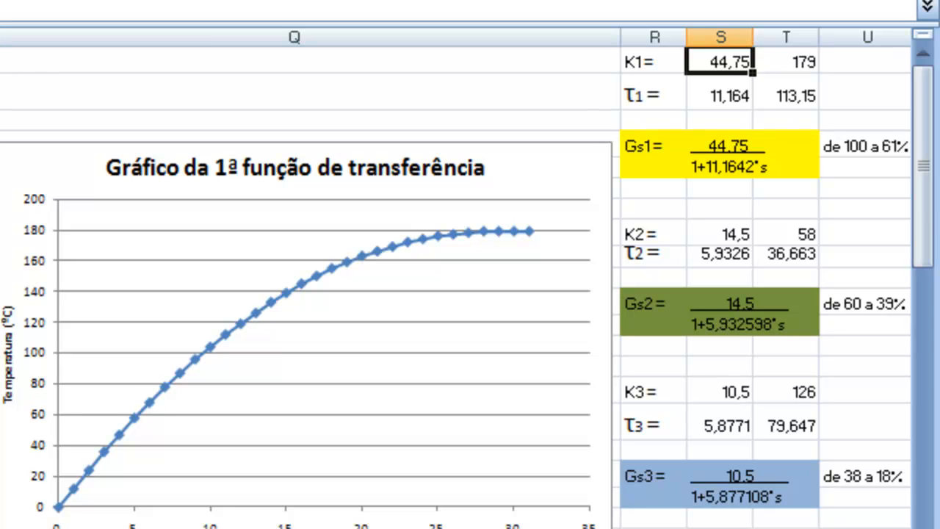
{"action": "key", "text": "Right"}
{"action": "key", "text": "Right"}
{"action": "key", "text": "Down"}
{"action": "key", "text": "Down"}
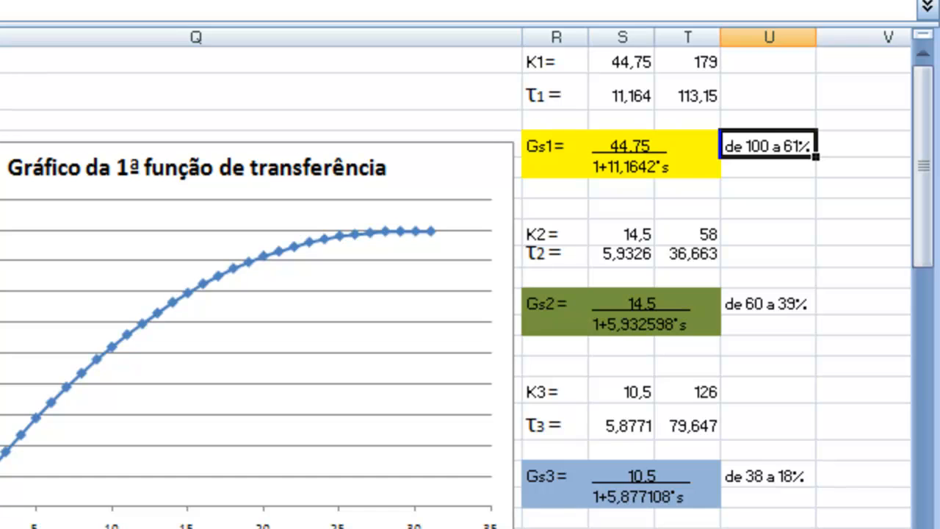
Examine transfer function Gs2 and the rod position range it covers
{"action": "key", "text": "Down"}
{"action": "key", "text": "Down"}
{"action": "key", "text": "Down"}
{"action": "key", "text": "Down"}
{"action": "key", "text": "Down"}
{"action": "key", "text": "Down"}
{"action": "key", "text": "Down"}
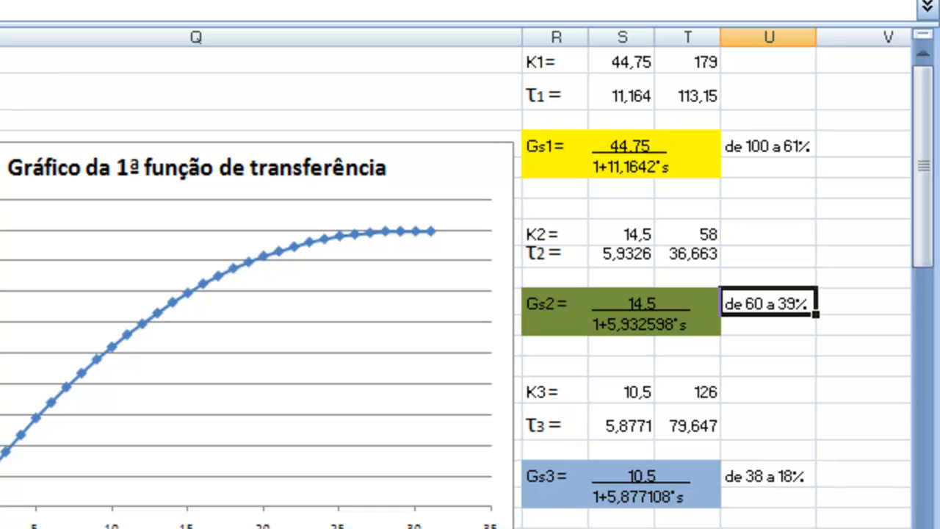
Examine transfer functions Gs3 and Gs4 with the rod position ranges they cover
{"action": "key", "text": "Down"}
{"action": "key", "text": "Down"}
{"action": "key", "text": "Down"}
{"action": "key", "text": "Down"}
{"action": "key", "text": "Down"}
{"action": "key", "text": "Down"}
{"action": "key", "text": "Down"}
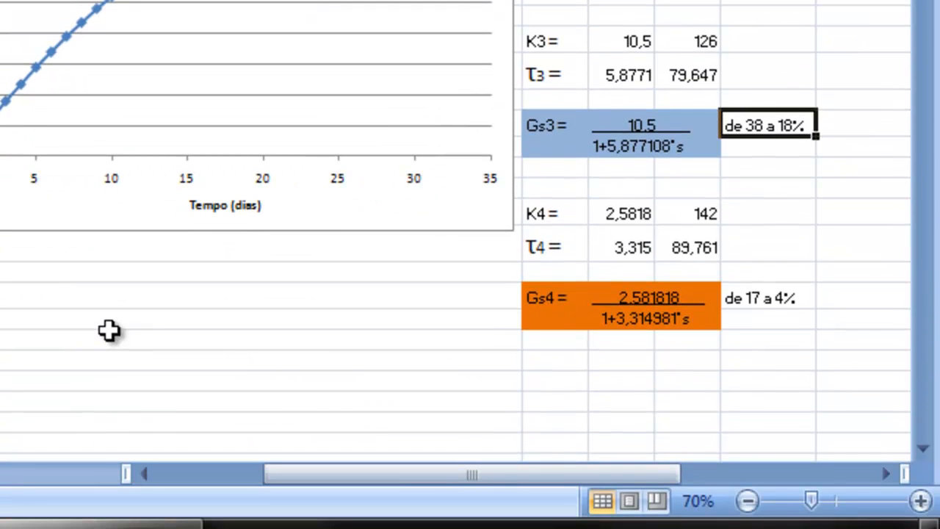
{"action": "key", "text": "Down"}
{"action": "key", "text": "Down"}
{"action": "key", "text": "Down"}
{"action": "key", "text": "Down"}
{"action": "key", "text": "Down"}
{"action": "key", "text": "Down"}
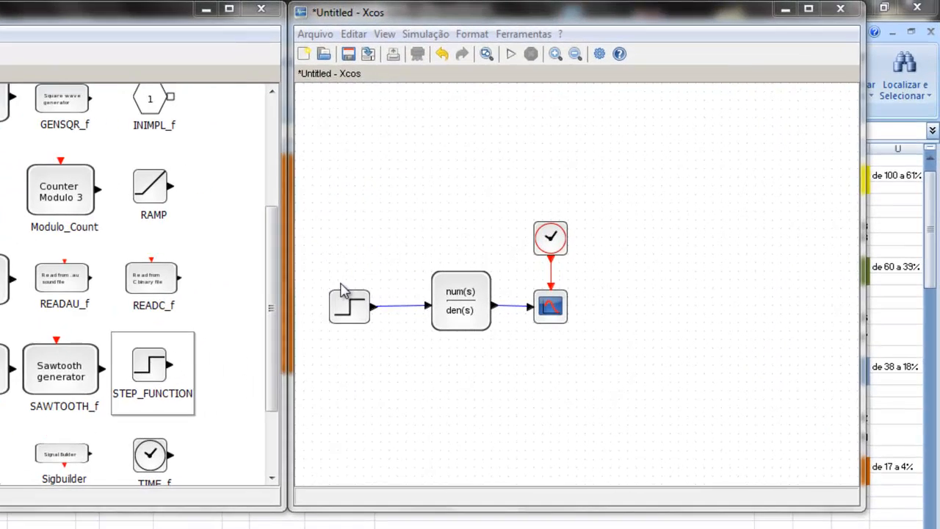
In Xcos, inspect the parameters of the step and transfer function blocks and run the simulation
{"action": "double_click", "coordinate": [346, 301]}
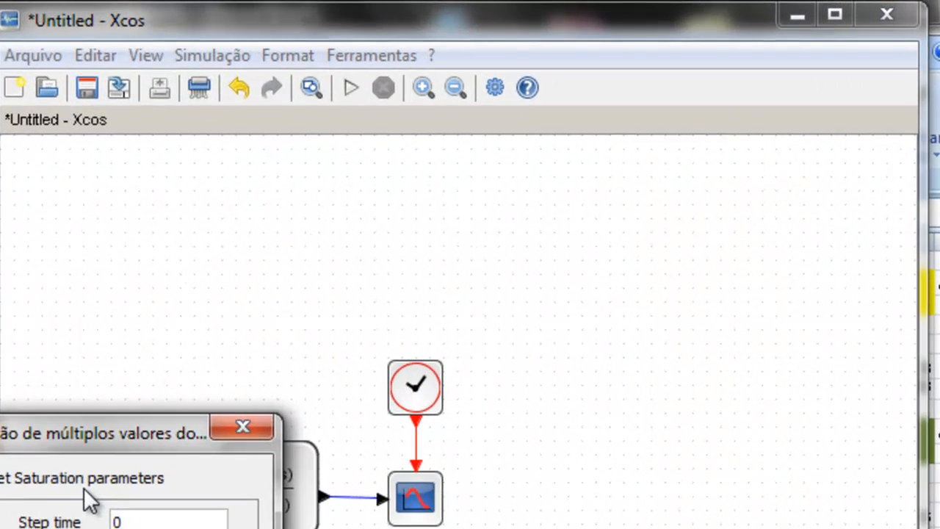
{"action": "left_click", "coordinate": [242, 427]}
{"action": "left_click", "coordinate": [249, 471]}
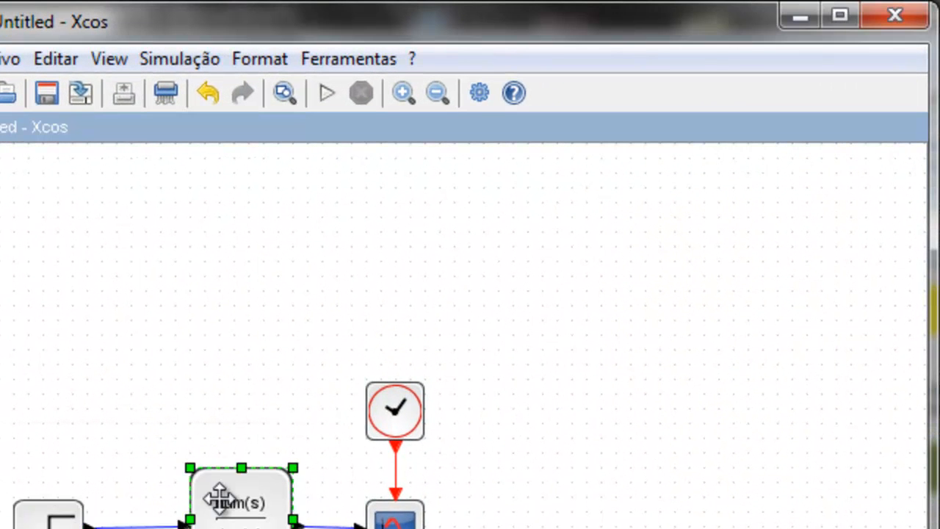
{"action": "double_click", "coordinate": [220, 505]}
{"action": "left_click", "coordinate": [207, 474]}
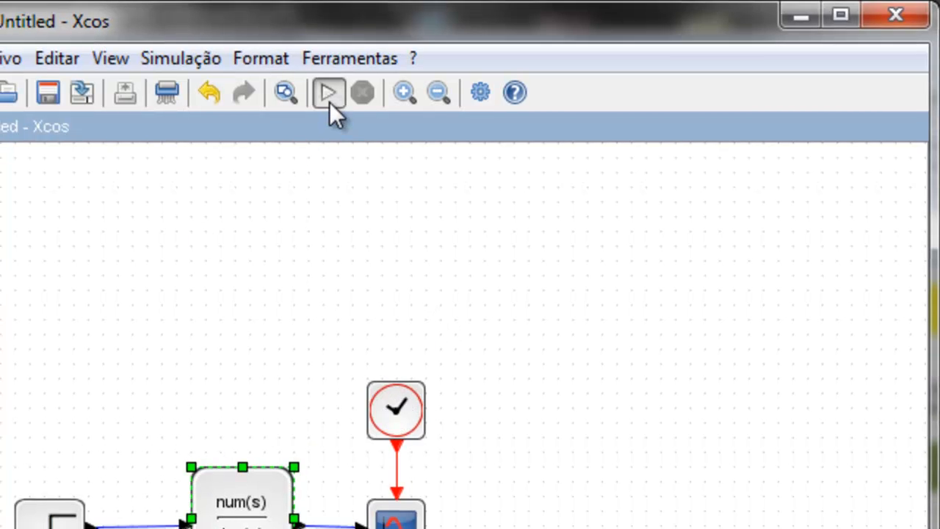
{"action": "left_click", "coordinate": [330, 101]}
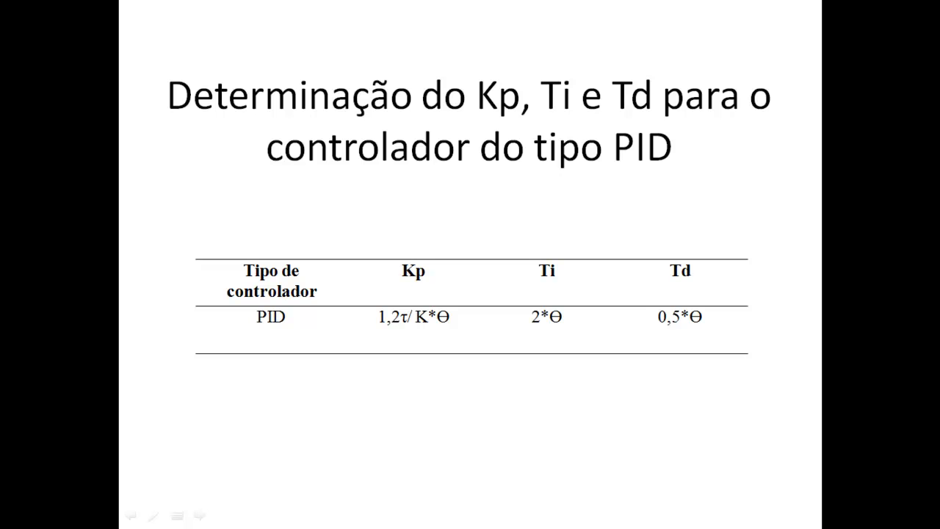
Switch to the Arrumado workbook in Excel and examine the PID controller equation in V2 and the set point in AO1
{"action": "key", "text": "alt+Tab"}
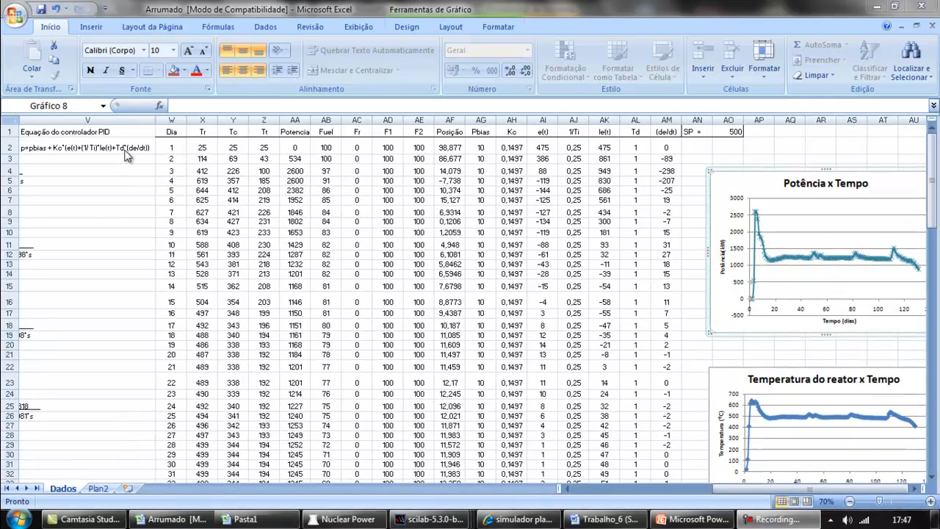
{"action": "left_click", "coordinate": [125, 148]}
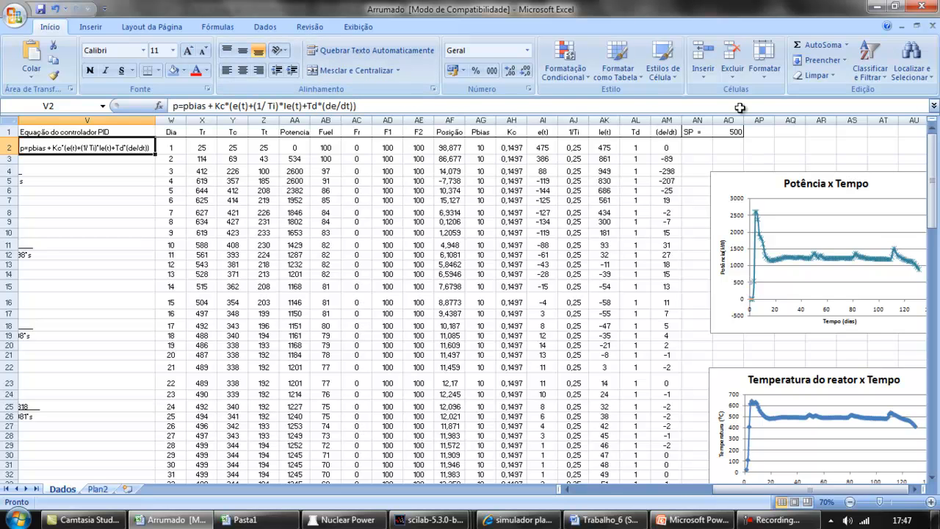
{"action": "left_click", "coordinate": [729, 131]}
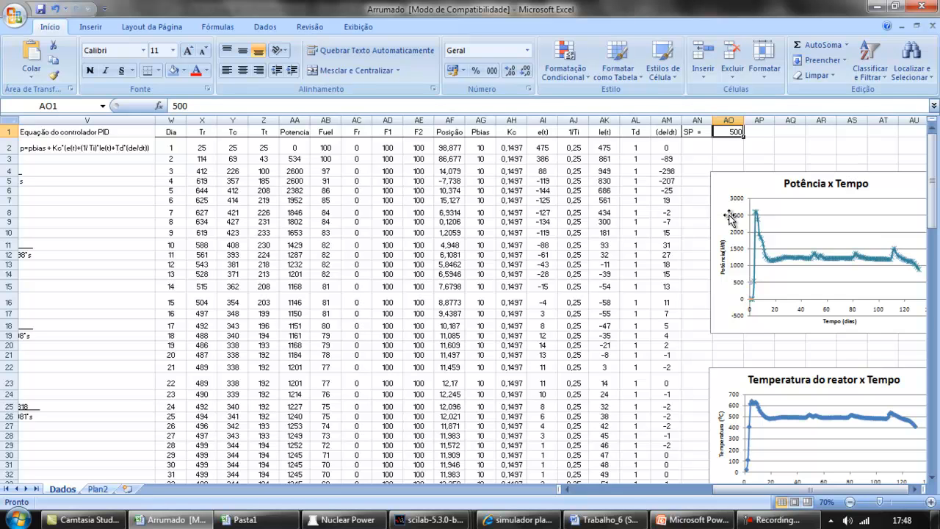
Inspect the Potência x Tempo and Temperatura do reator x Tempo charts and the readings in the Potencia column
{"action": "right_click", "coordinate": [757, 191]}
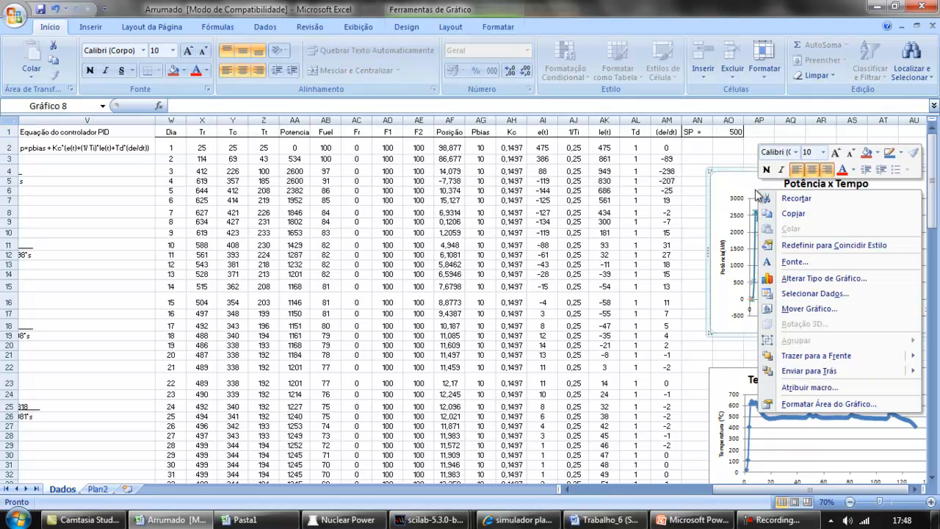
{"action": "right_click", "coordinate": [724, 180]}
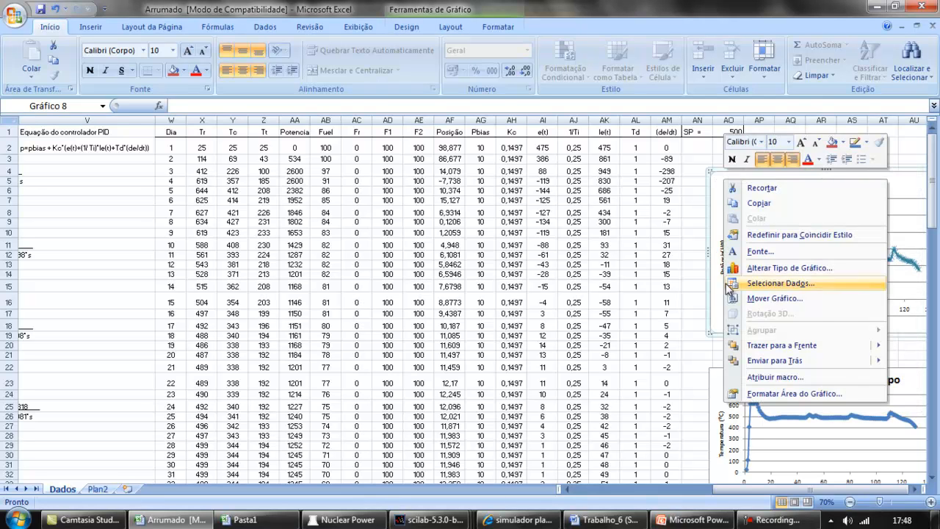
{"action": "key", "text": "Escape"}
{"action": "left_click", "coordinate": [725, 387]}
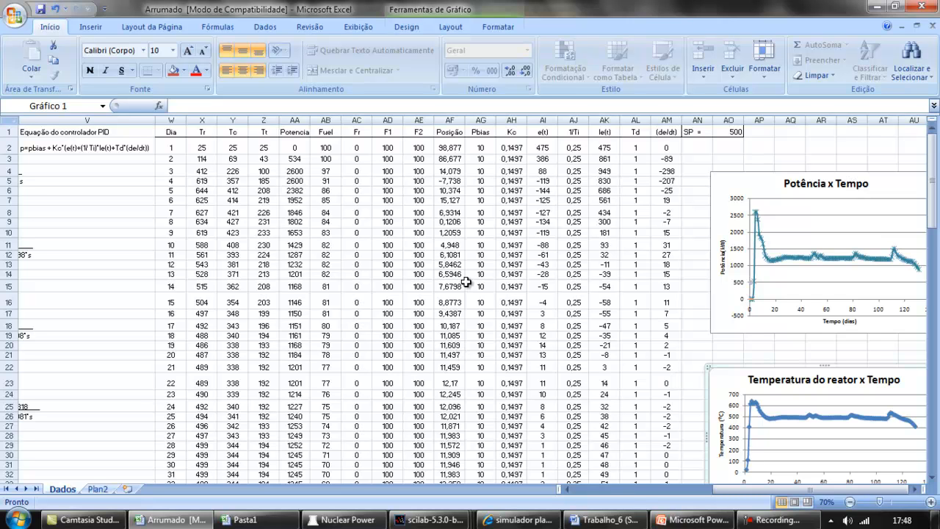
{"action": "left_click", "coordinate": [294, 253]}
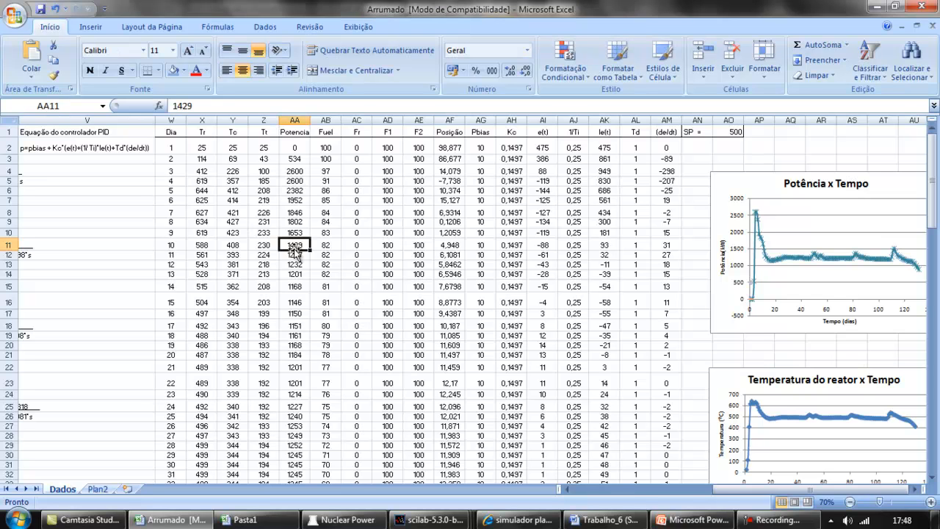
Examine the reactor power readings down the Potencia column from row 11 to row 34
{"action": "key", "text": "Down"}
{"action": "key", "text": "Down"}
{"action": "key", "text": "Down"}
{"action": "key", "text": "Down"}
{"action": "key", "text": "Down"}
{"action": "key", "text": "Down"}
{"action": "key", "text": "Down"}
{"action": "key", "text": "Down"}
{"action": "key", "text": "Down"}
{"action": "key", "text": "Down"}
{"action": "key", "text": "Down"}
{"action": "key", "text": "Down"}
{"action": "key", "text": "Down"}
{"action": "key", "text": "Down"}
{"action": "key", "text": "Down"}
{"action": "key", "text": "Down"}
{"action": "key", "text": "Down"}
{"action": "key", "text": "Down"}
{"action": "key", "text": "Down"}
{"action": "key", "text": "Down"}
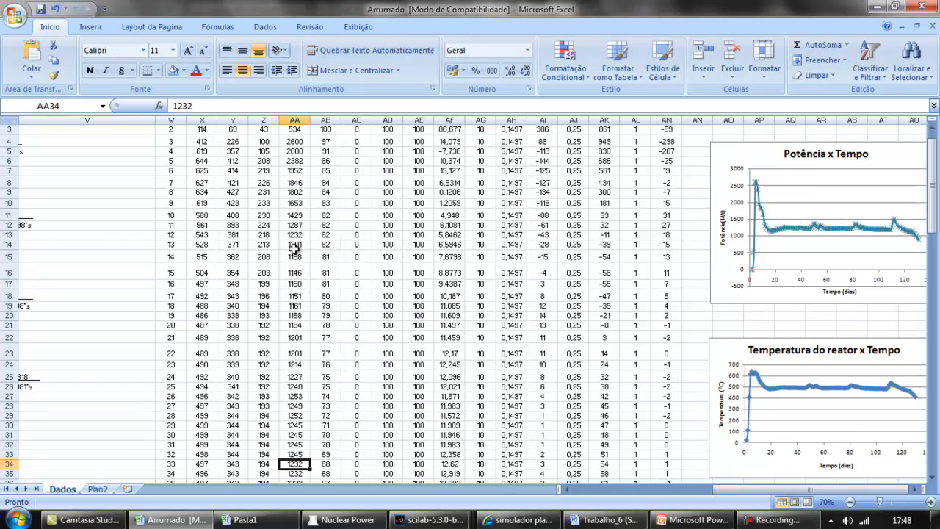